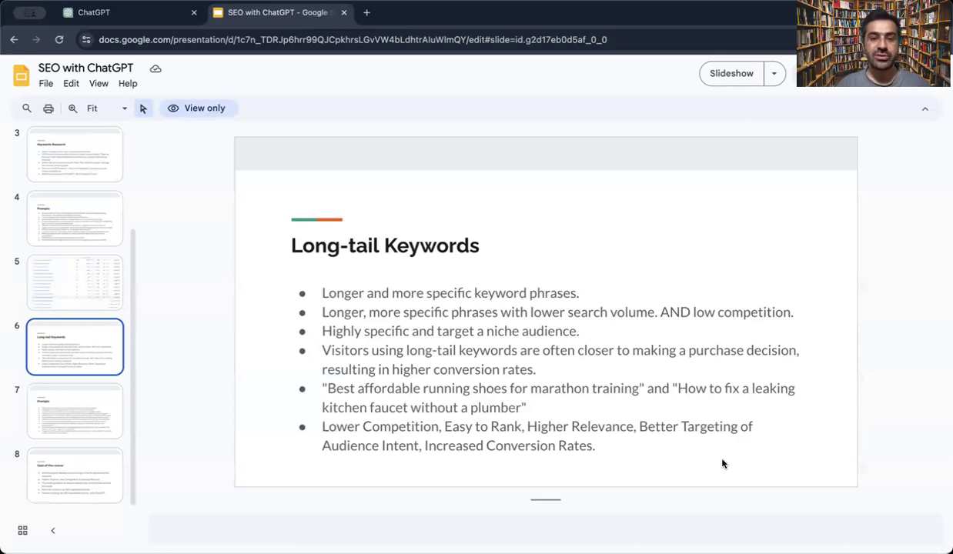
# Show the Prompts slide that follows the Long-tail Keywords slide, and switch to the ChatGPT conversation
pyautogui.click(108, 351)
pyautogui.press('Down')
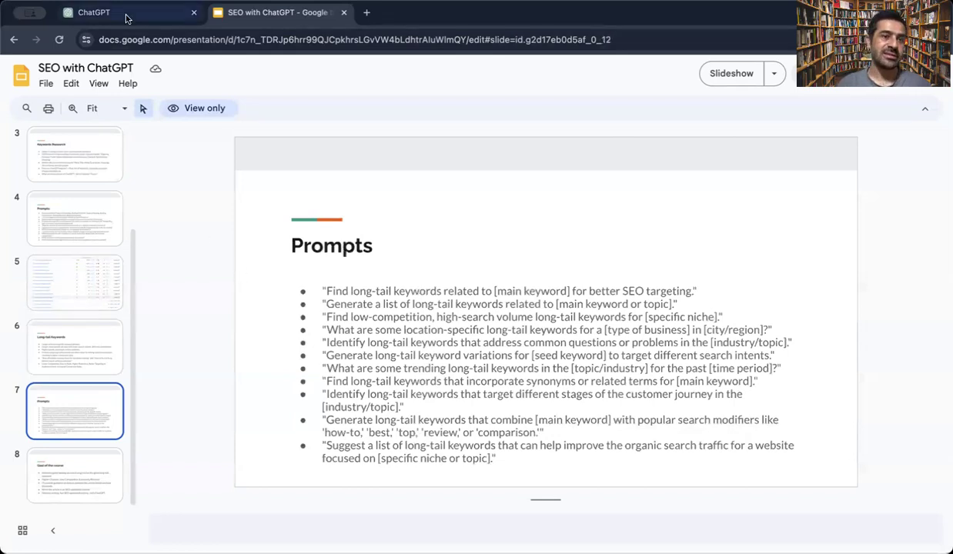
pyautogui.click(94, 12)
# Examine the wording of the first long-tail keyword suggested for Digital Marketing, highlighting its main keyword and its specific modifiers
pyautogui.moveTo(397, 186)
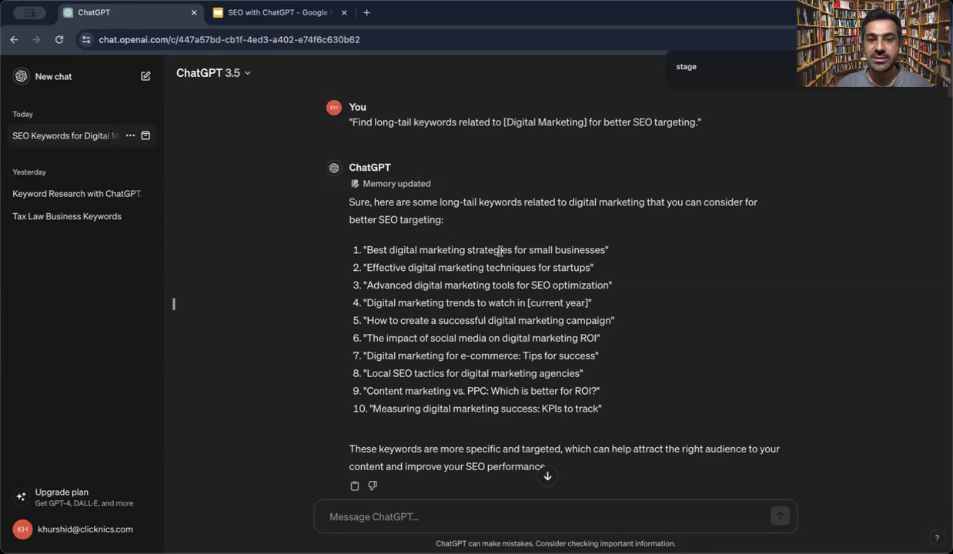
pyautogui.doubleClick(570, 245)
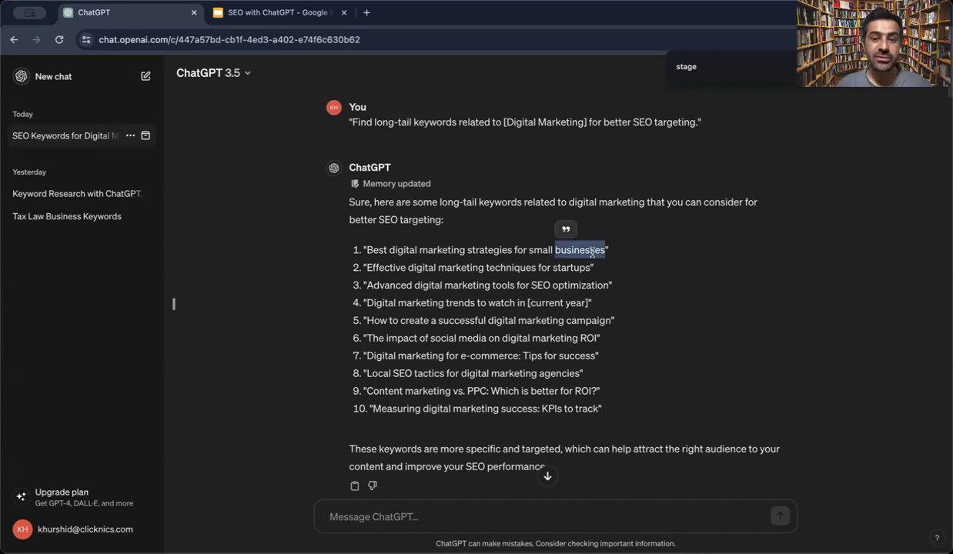
pyautogui.click(539, 250)
pyautogui.doubleClick(538, 250)
pyautogui.click(541, 250)
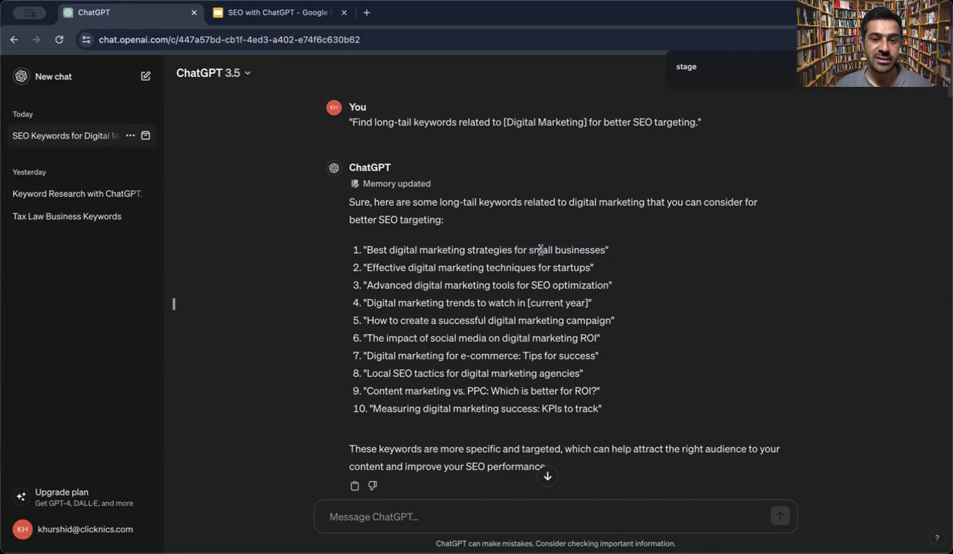
pyautogui.moveTo(389, 250); pyautogui.dragTo(463, 249)
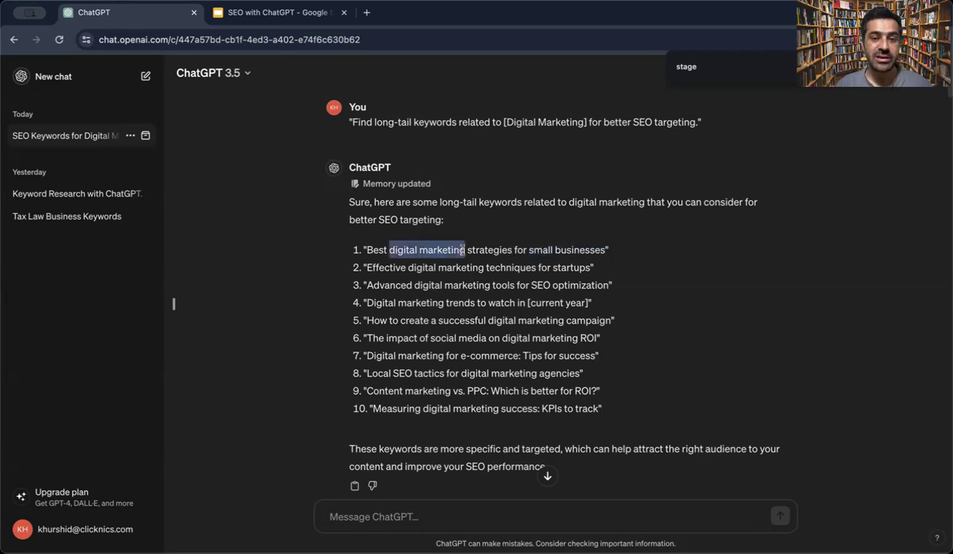
pyautogui.click(449, 244)
pyautogui.doubleClick(487, 249)
pyautogui.click(487, 249)
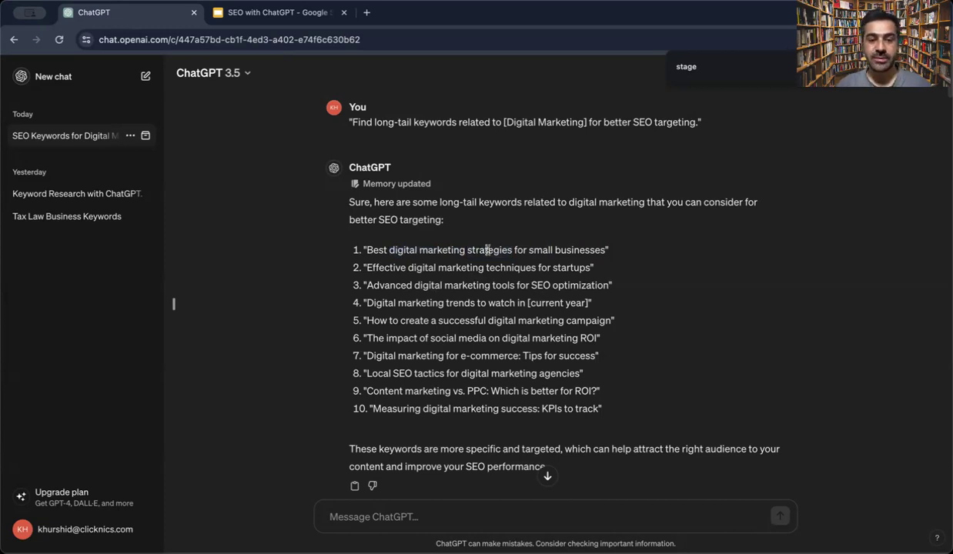
# Review the long-tail keywords for healthy eating, highlighting "Healthy eating habits for busy professionals"
pyautogui.scroll(-10, 488, 251)
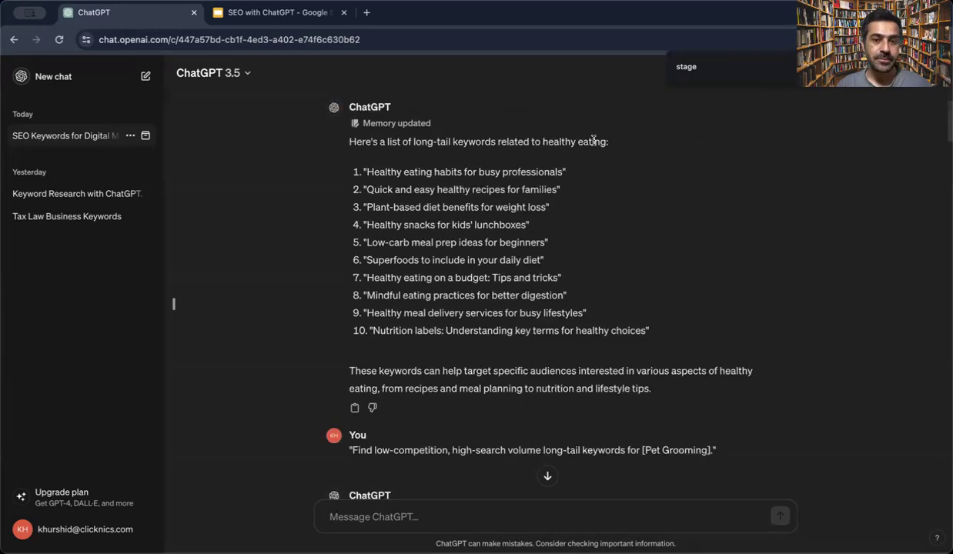
pyautogui.moveTo(366, 172); pyautogui.dragTo(561, 174)
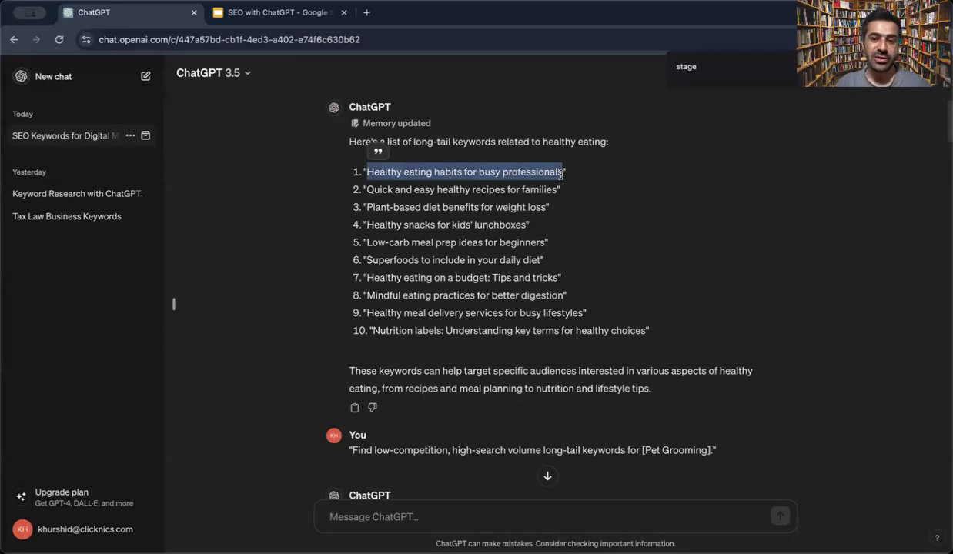
pyautogui.click(561, 174)
# Review the Pet Grooming keyword list and highlight the low-competition, high-search volume wording in its prompt
pyautogui.scroll(-5, 560, 176)
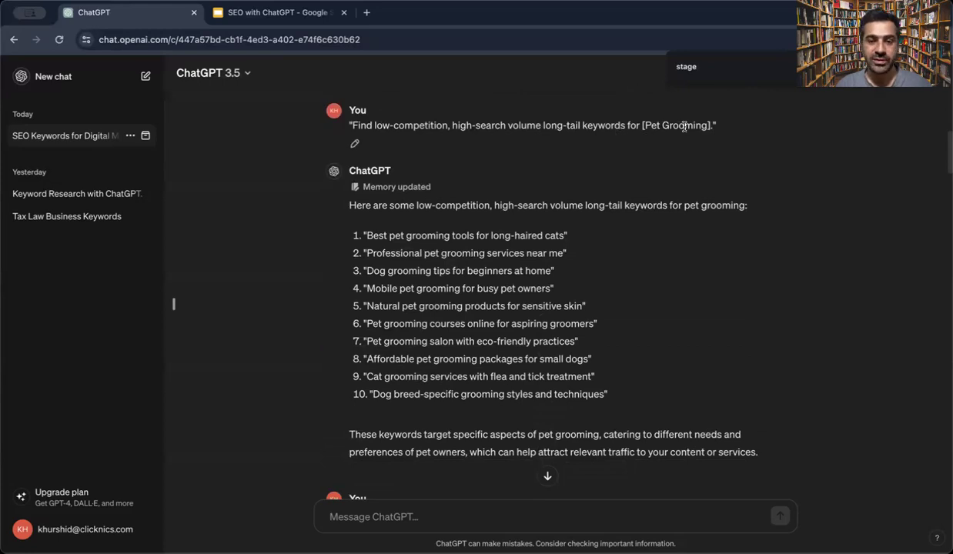
pyautogui.moveTo(605, 394); pyautogui.dragTo(356, 239)
pyautogui.click(389, 247)
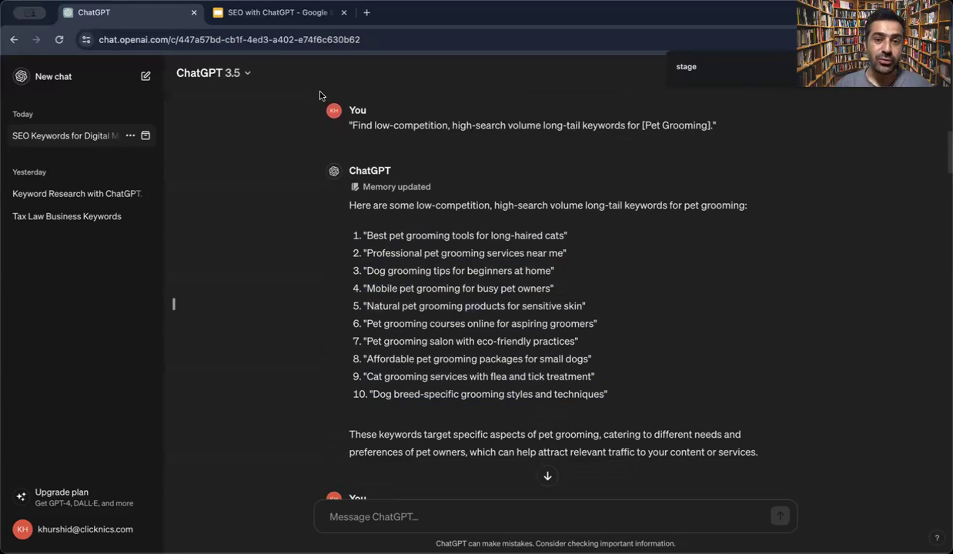
pyautogui.moveTo(374, 125); pyautogui.dragTo(541, 127)
pyautogui.click(537, 125)
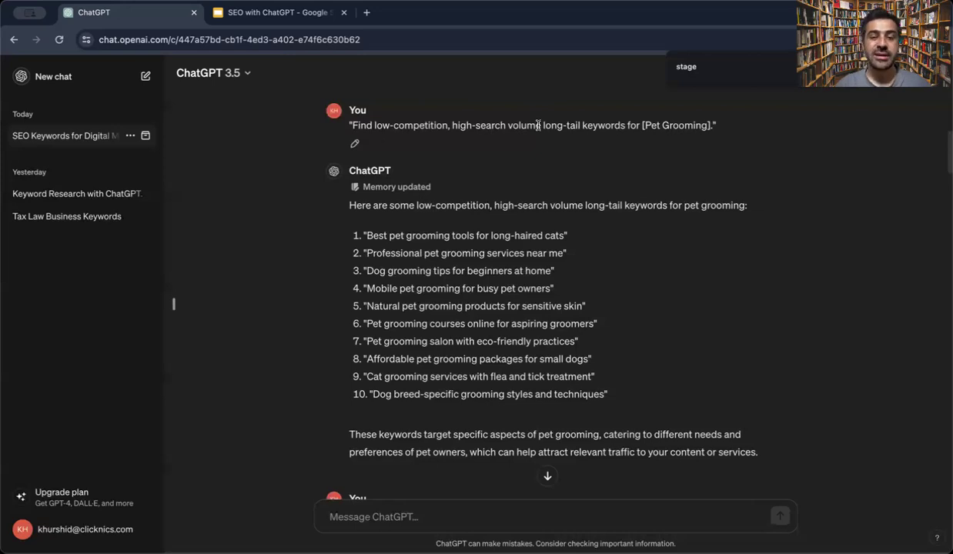
# Examine the location-specific coffee shop keywords for Los Angeles, highlighting the place names such as West Hollywood
pyautogui.scroll(-10, 454, 347)
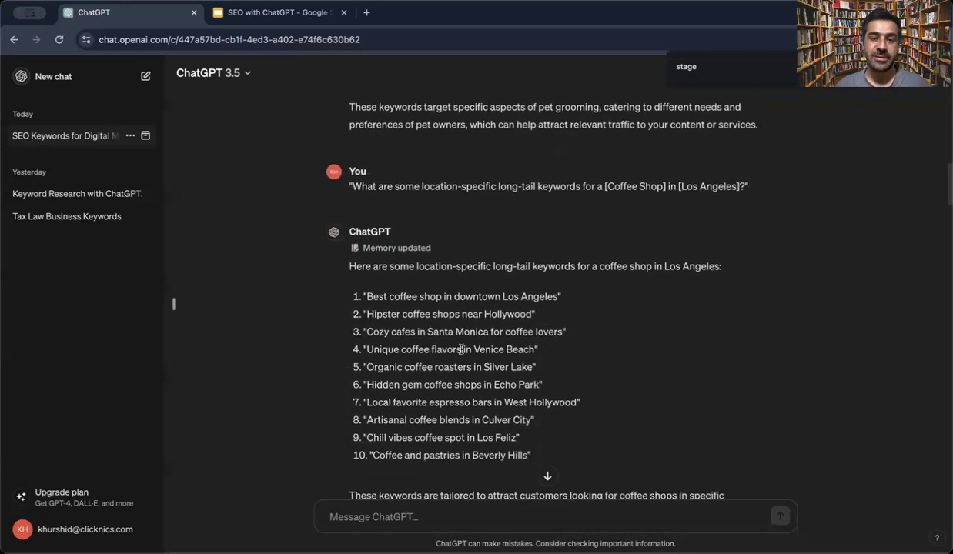
pyautogui.scroll(1, 462, 351)
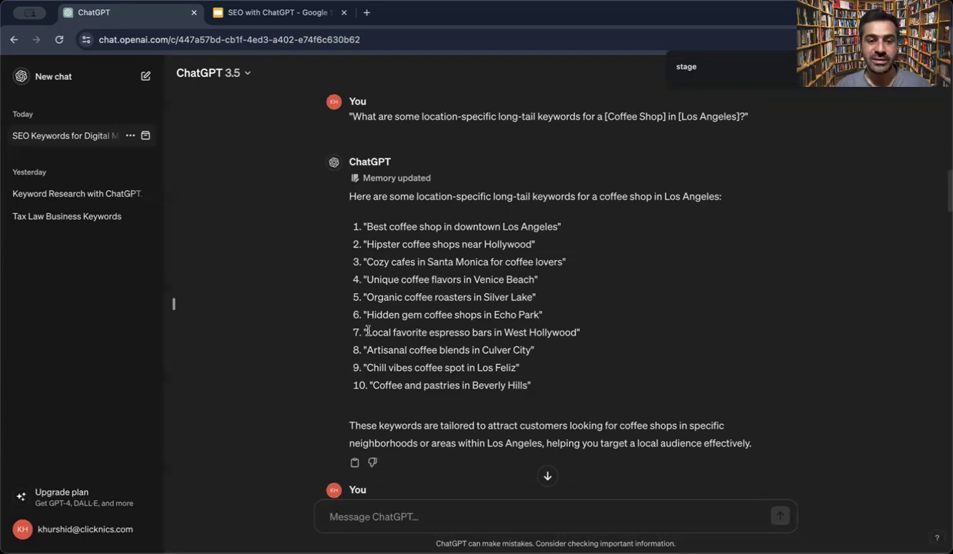
pyautogui.moveTo(366, 332); pyautogui.dragTo(560, 337)
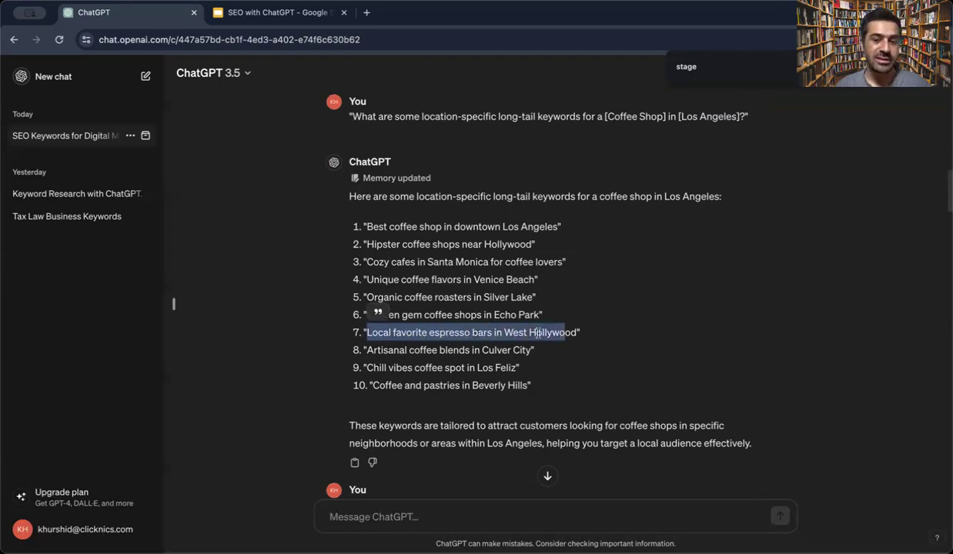
pyautogui.click(521, 333)
pyautogui.moveTo(577, 332)
pyautogui.mouseDown()
pyautogui.moveTo(504, 331)
pyautogui.moveTo(578, 332)
pyautogui.mouseUp()
pyautogui.click(505, 332)
pyautogui.click(577, 332)
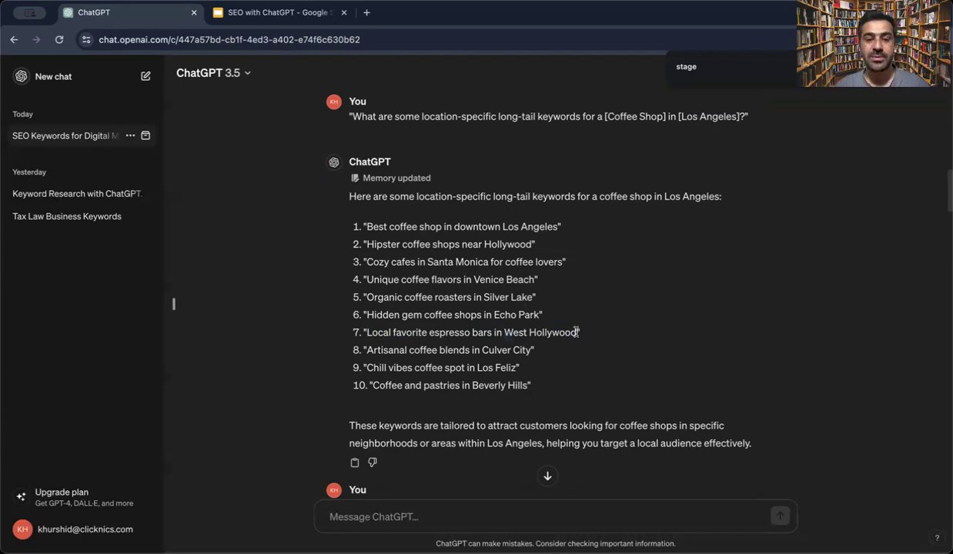
pyautogui.moveTo(502, 226); pyautogui.dragTo(554, 226)
pyautogui.doubleClick(505, 244)
pyautogui.click(505, 242)
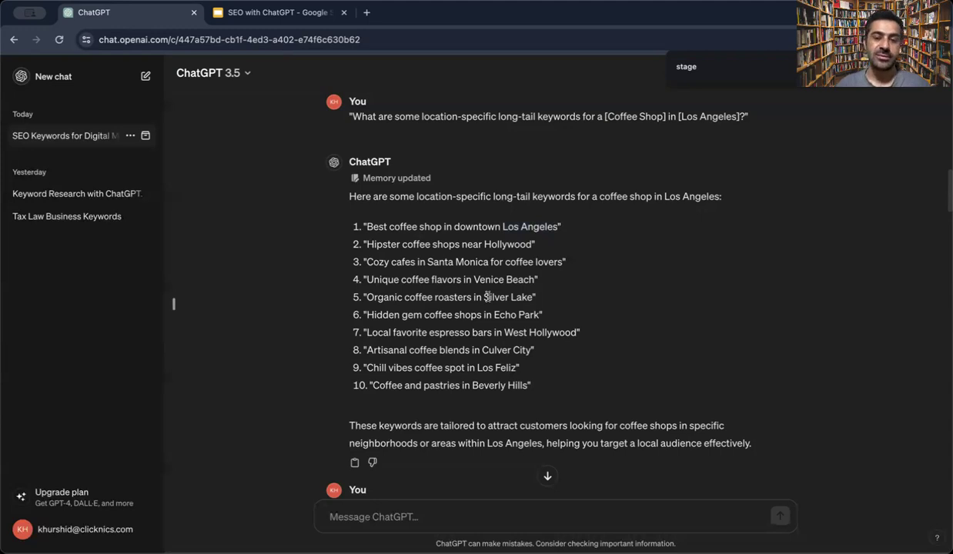
# Examine the Real Estate Investing prompt about common questions or problems and highlight the keyword on tax implications
pyautogui.scroll(-10, 486, 297)
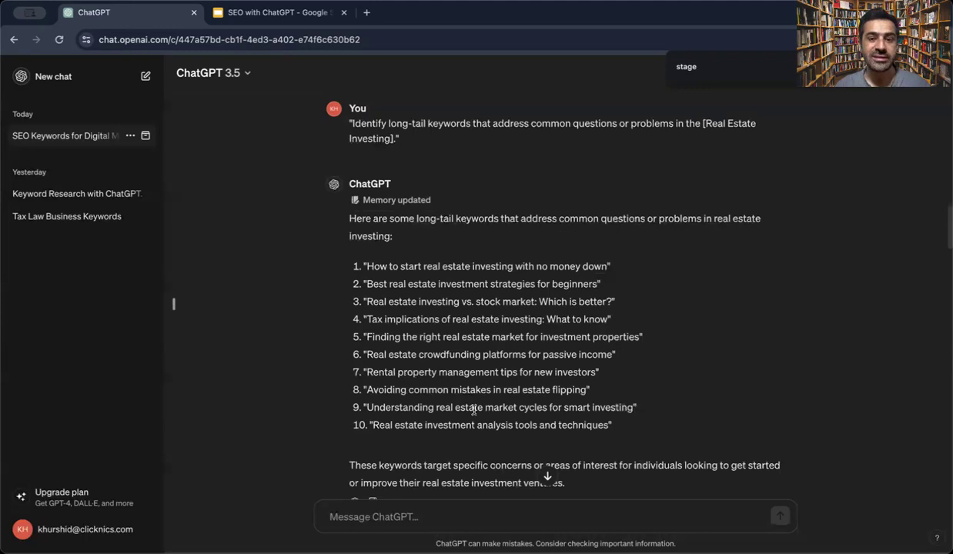
pyautogui.moveTo(705, 124); pyautogui.dragTo(388, 147)
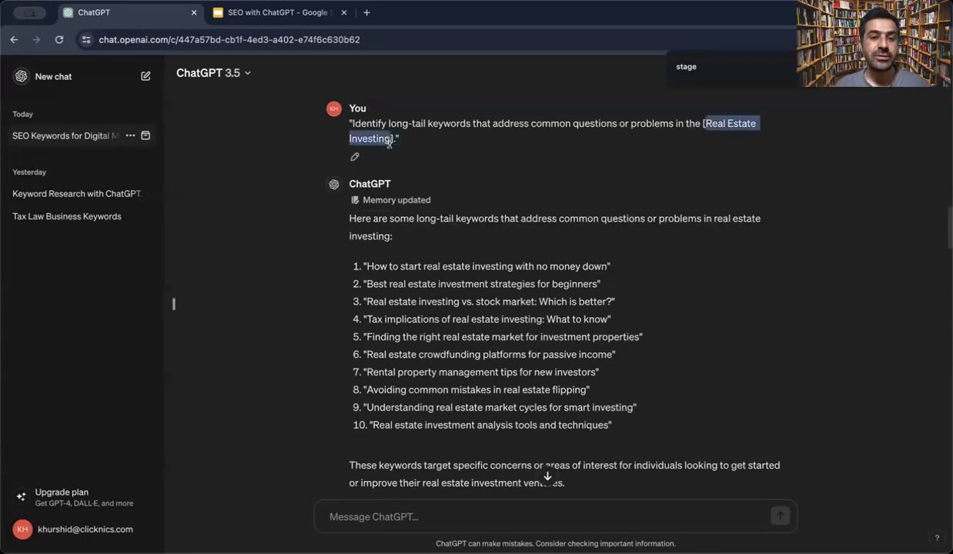
pyautogui.click(706, 122)
pyautogui.moveTo(705, 122); pyautogui.dragTo(469, 122)
pyautogui.click(756, 121)
pyautogui.click(469, 121)
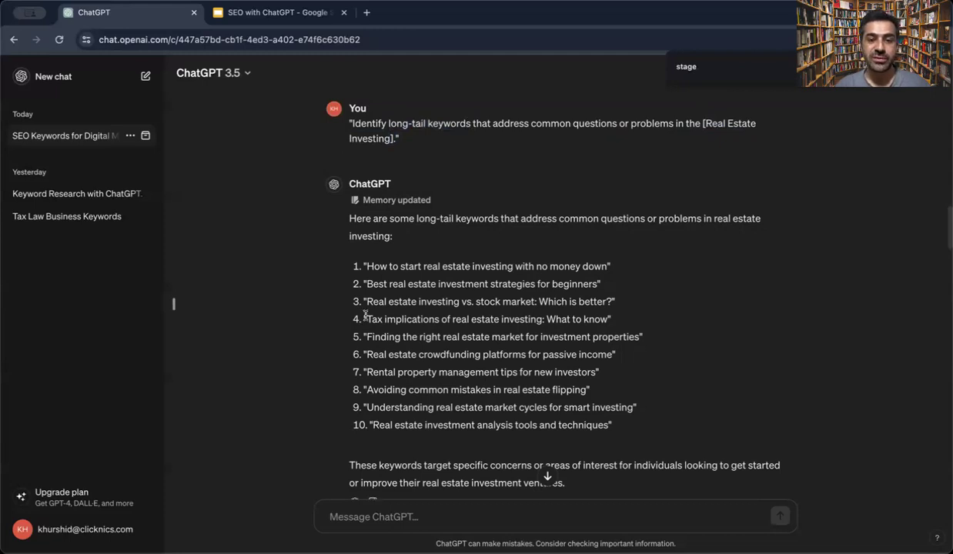
pyautogui.moveTo(368, 318); pyautogui.dragTo(608, 319)
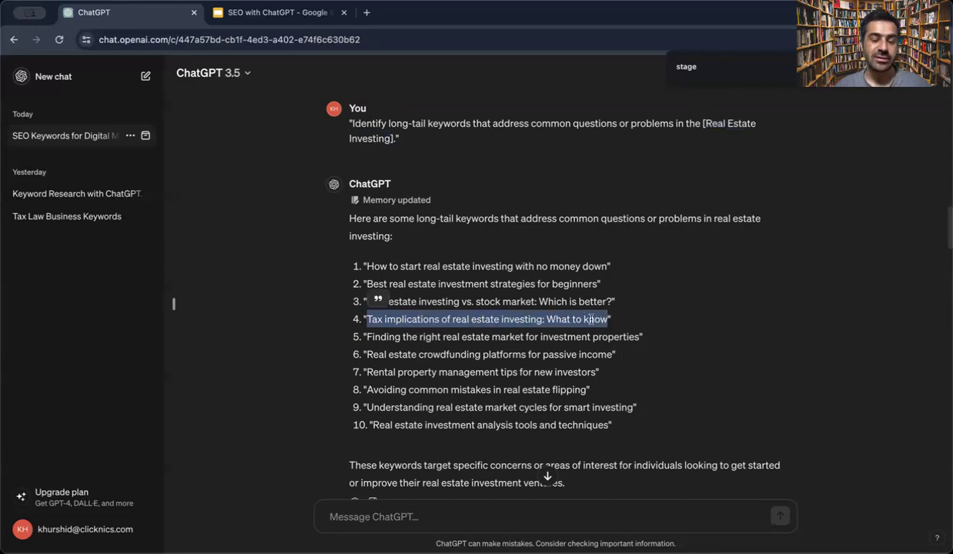
pyautogui.click(590, 319)
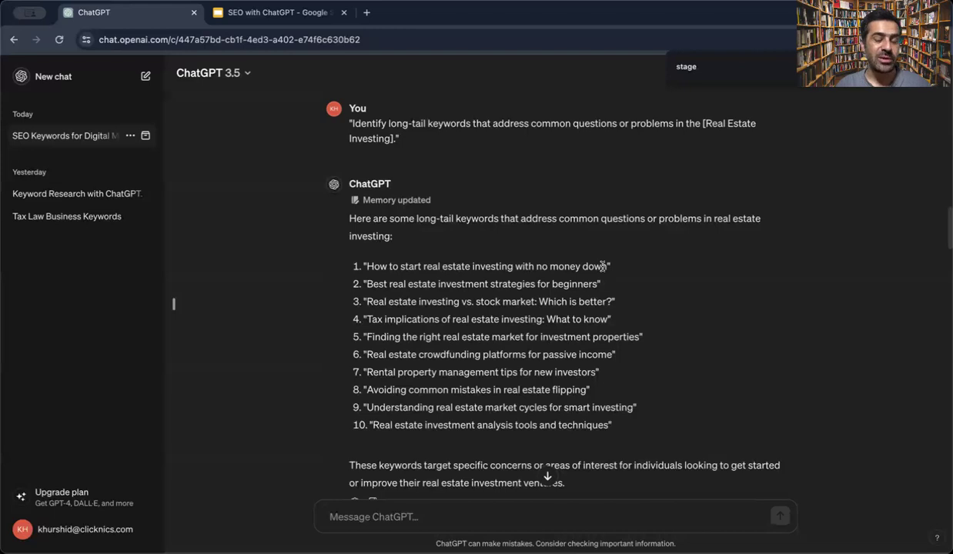
# Examine the prompt for Fitness keyword variations, highlighting the topic and the part about targeting different search intents
pyautogui.scroll(-10, 452, 436)
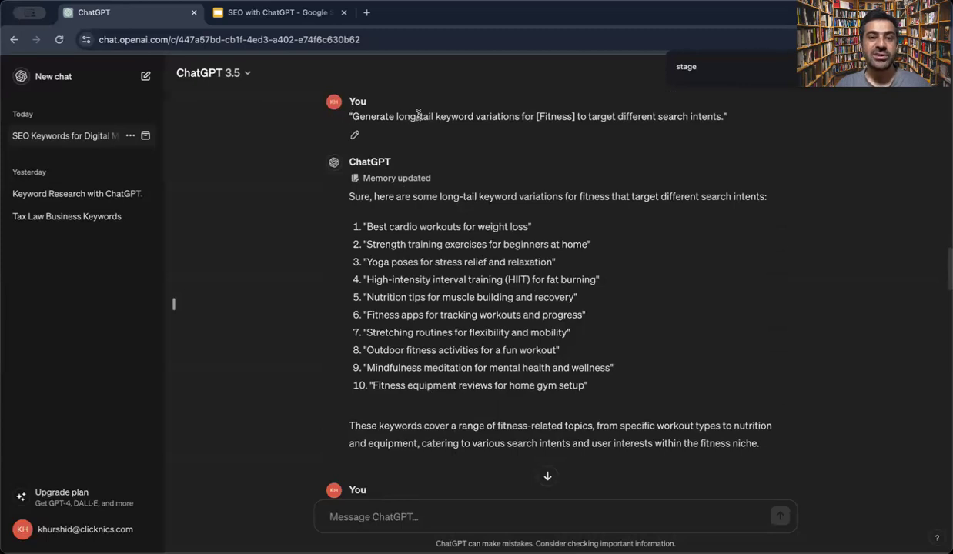
pyautogui.doubleClick(545, 113)
pyautogui.click(562, 114)
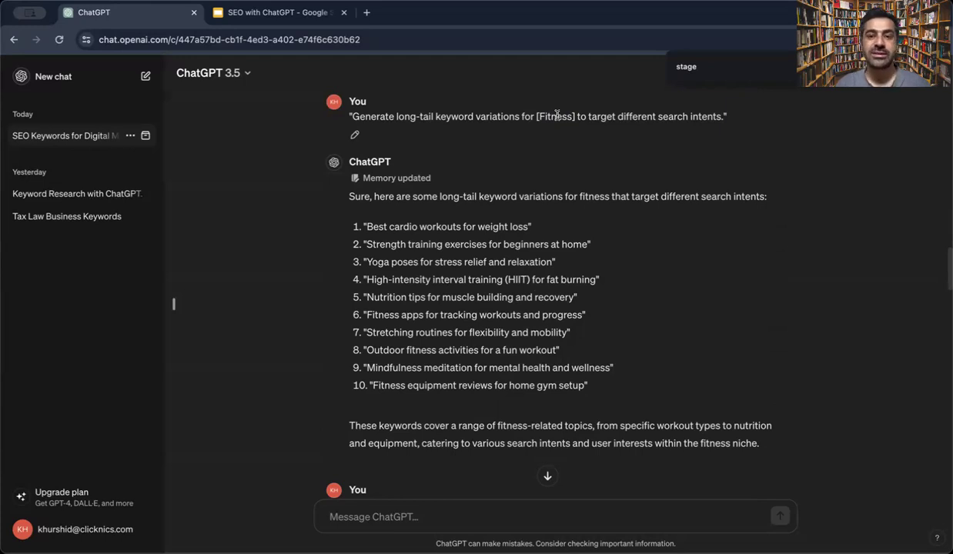
pyautogui.doubleClick(556, 116)
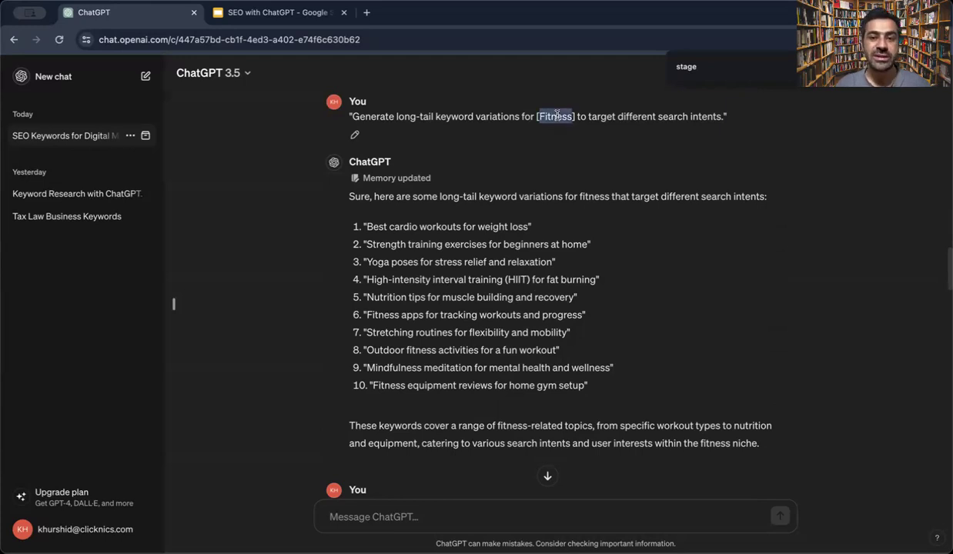
pyautogui.click(469, 116)
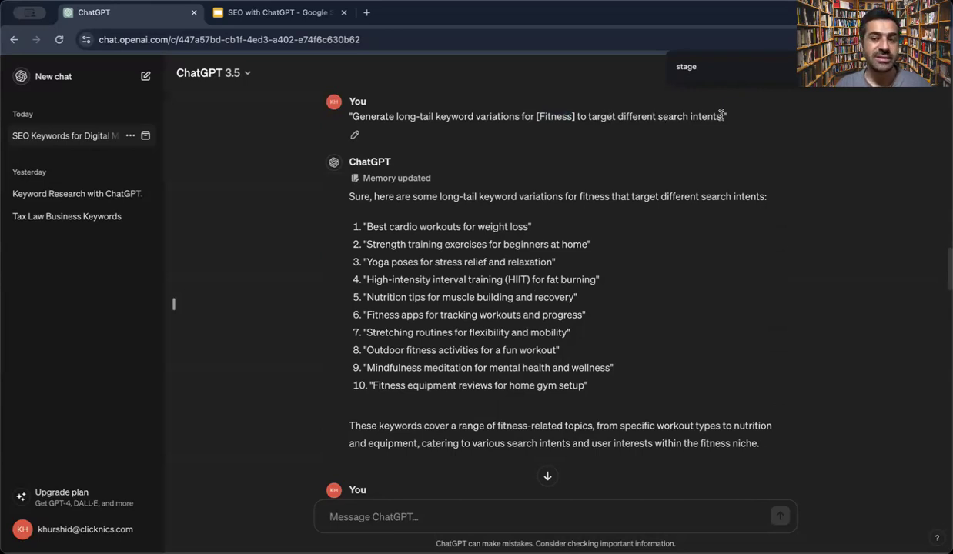
pyautogui.moveTo(726, 116); pyautogui.dragTo(536, 116)
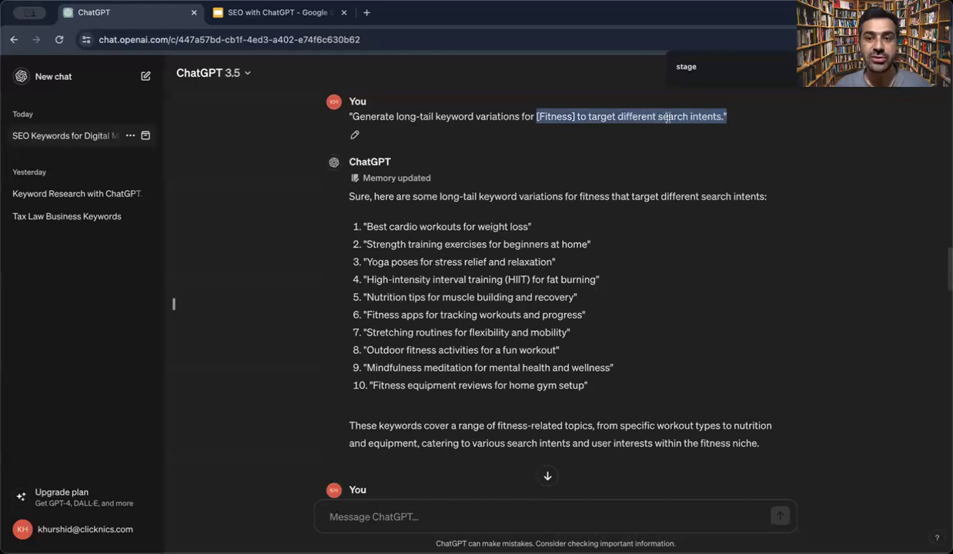
pyautogui.click(703, 119)
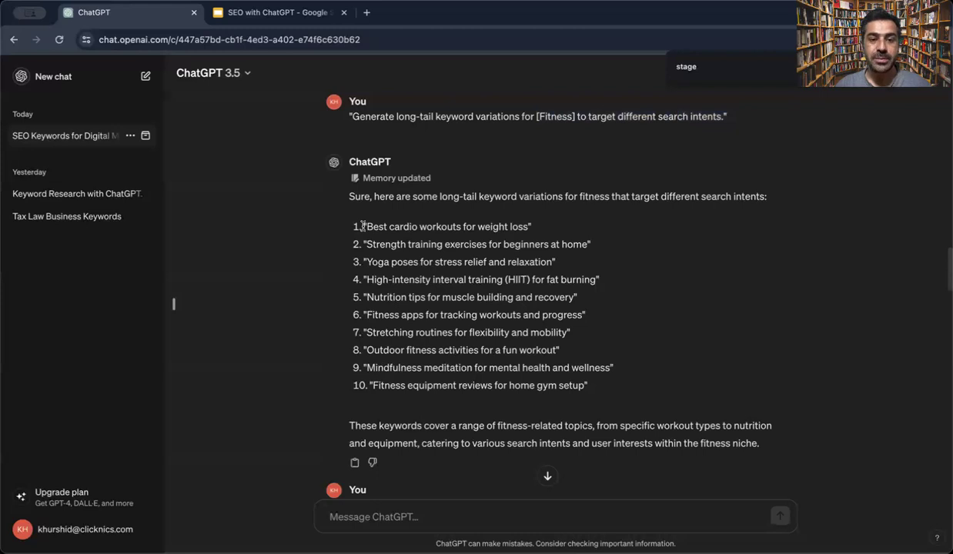
# Review the generated fitness keywords, highlighting the cardio and strength training entries and the whole list
pyautogui.tripleClick(529, 221)
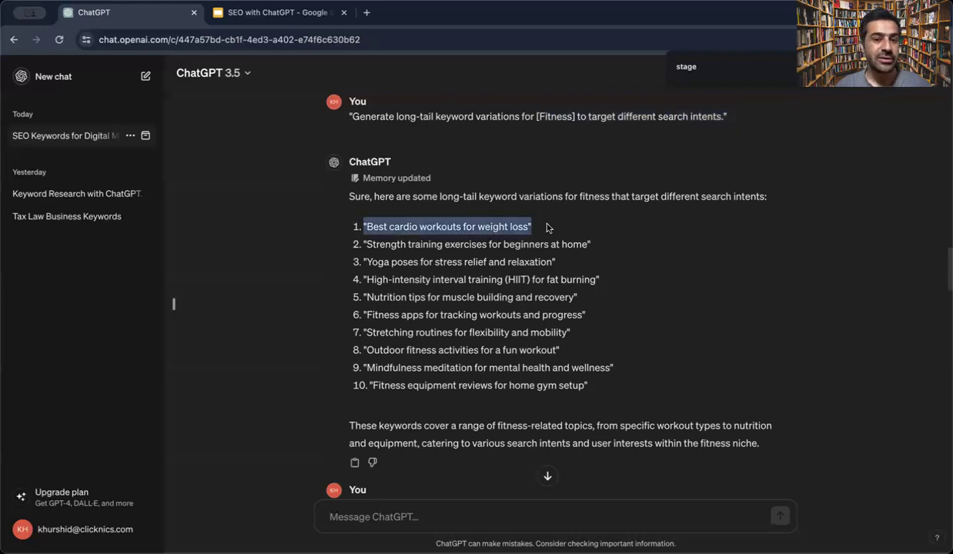
pyautogui.click(547, 228)
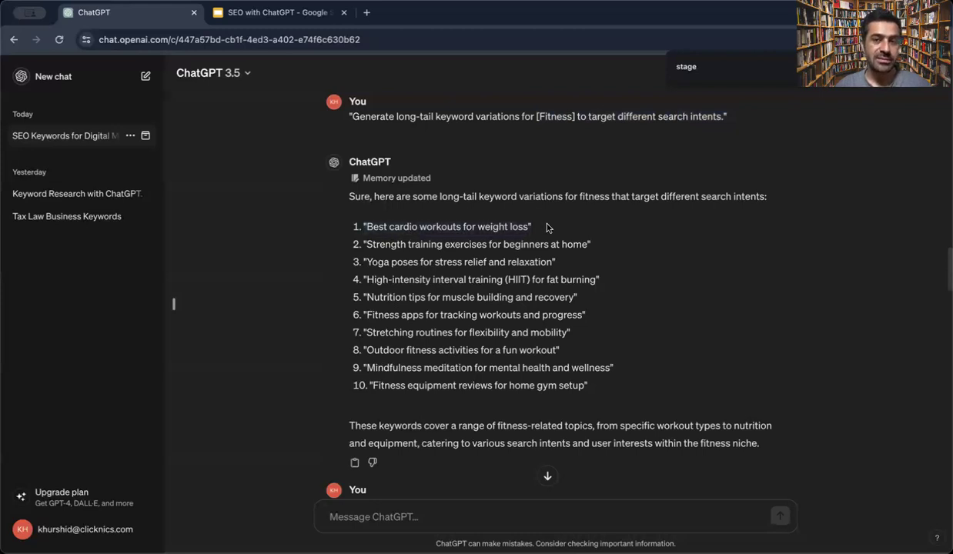
pyautogui.tripleClick(380, 228)
pyautogui.click(379, 229)
pyautogui.tripleClick(390, 245)
pyautogui.click(389, 245)
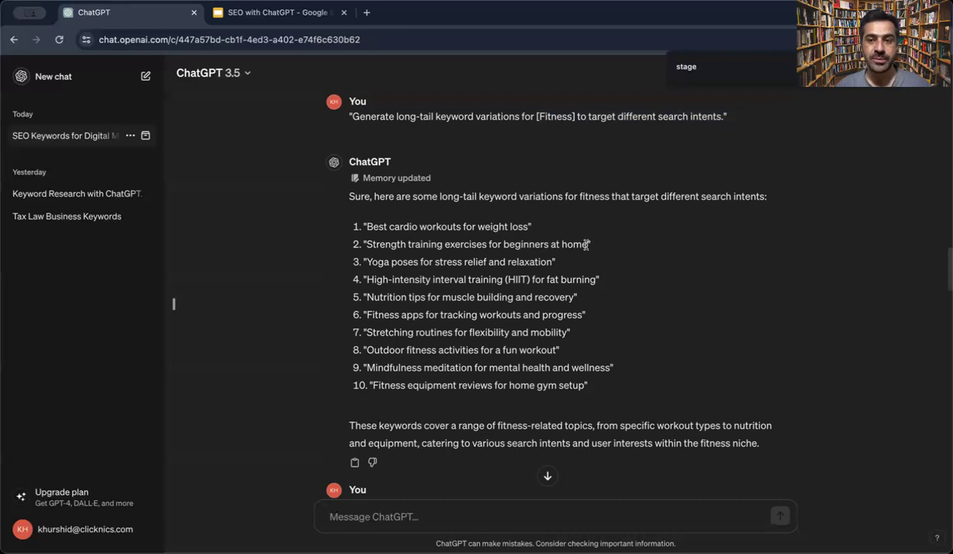
pyautogui.moveTo(589, 385); pyautogui.dragTo(360, 226)
pyautogui.click(354, 222)
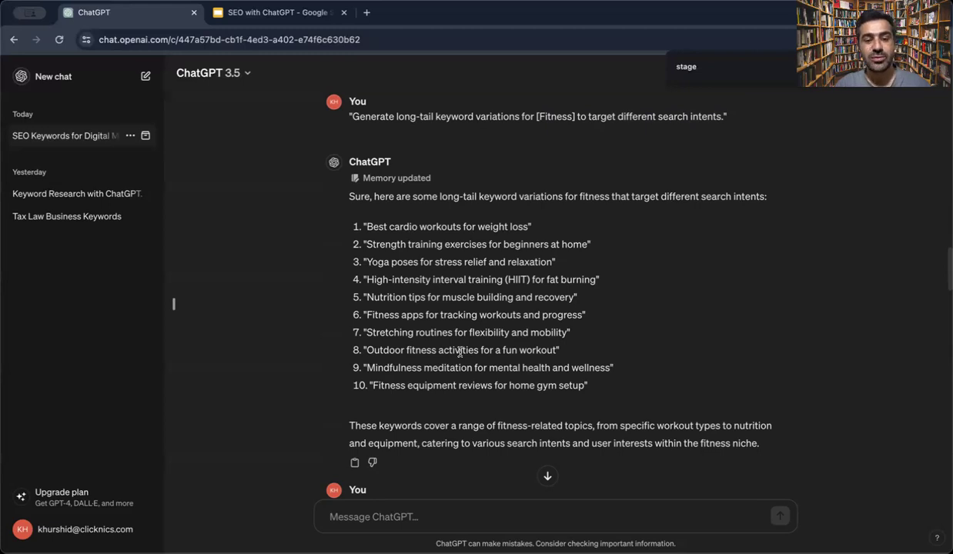
# Review the trending Cryptocurrency keywords answer, highlighting "How to buy Bitcoin with PayPal" and the time period in the prompt
pyautogui.scroll(-5, 460, 352)
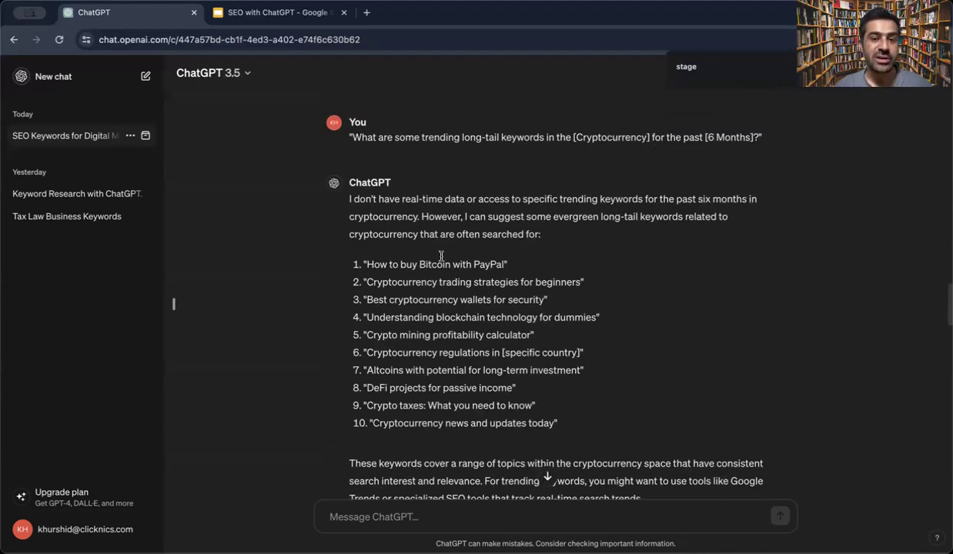
pyautogui.moveTo(504, 265); pyautogui.dragTo(369, 267)
pyautogui.click(366, 265)
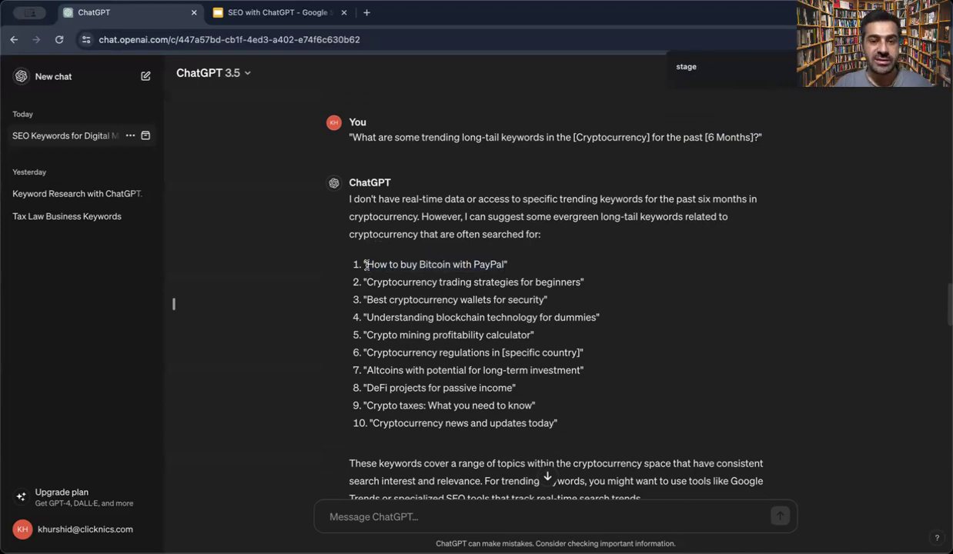
pyautogui.doubleClick(732, 138)
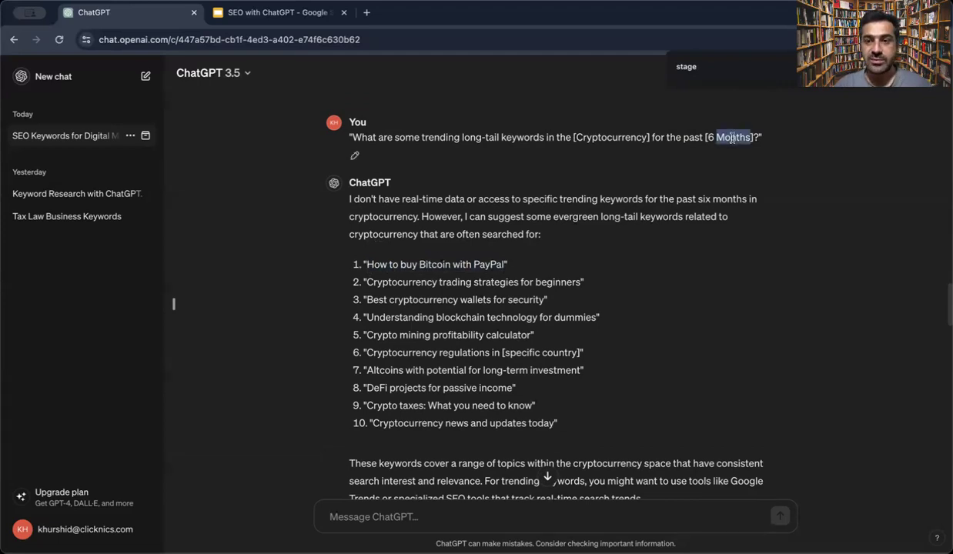
pyautogui.click(732, 137)
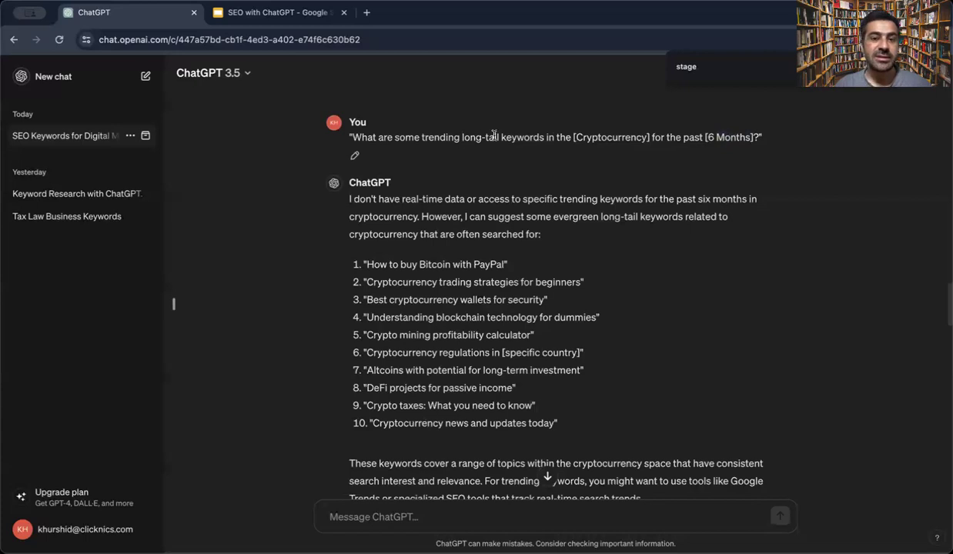
# Highlight the word "trending" in the Cryptocurrency long-tail keywords prompt
pyautogui.doubleClick(437, 138)
pyautogui.click(438, 137)
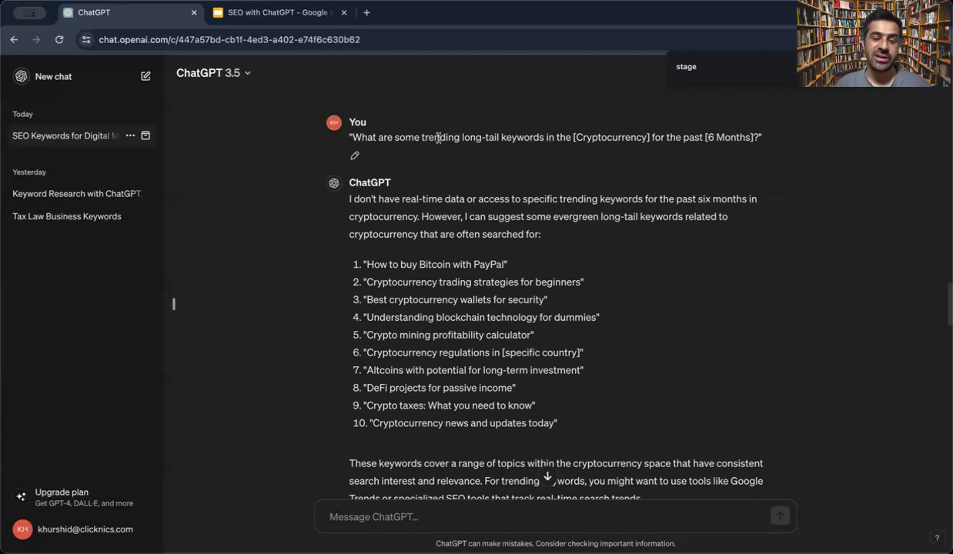
# Examine the Travel prompt about synonyms or related terms, highlighting "synonyms" and the topic
pyautogui.scroll(-5, 437, 138)
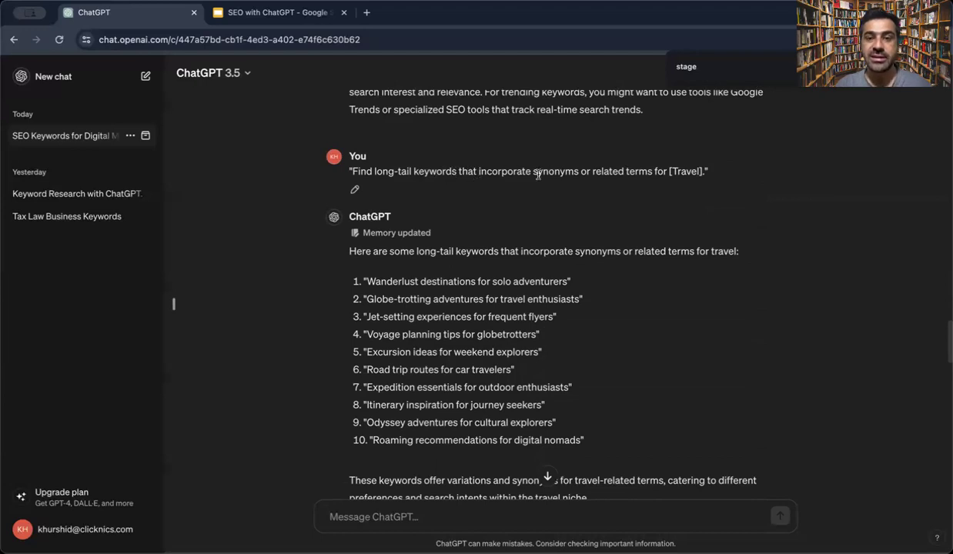
pyautogui.doubleClick(563, 171)
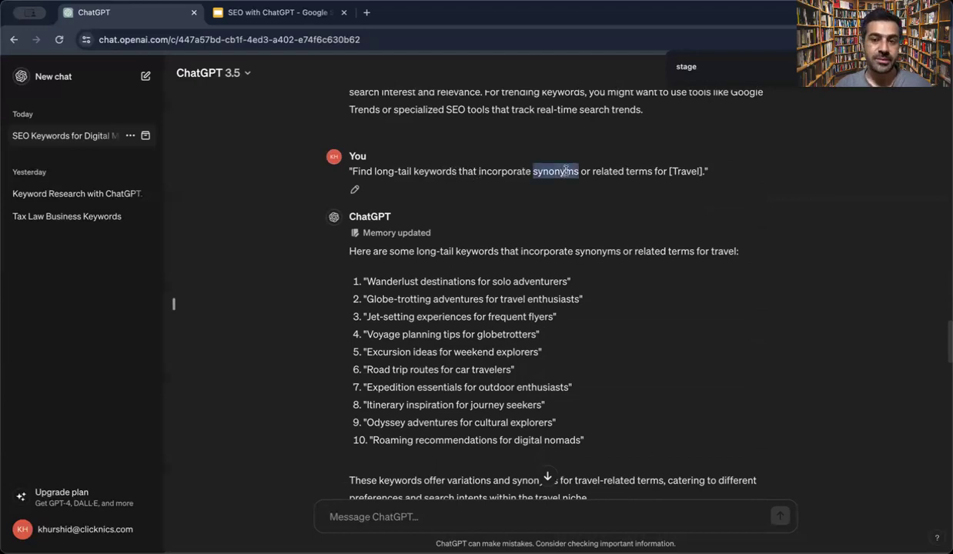
pyautogui.click(556, 171)
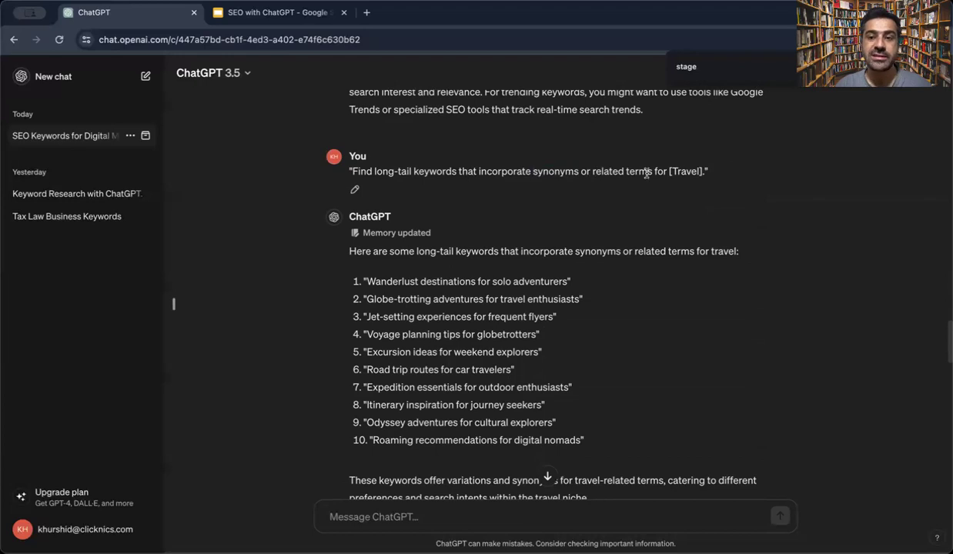
pyautogui.doubleClick(693, 172)
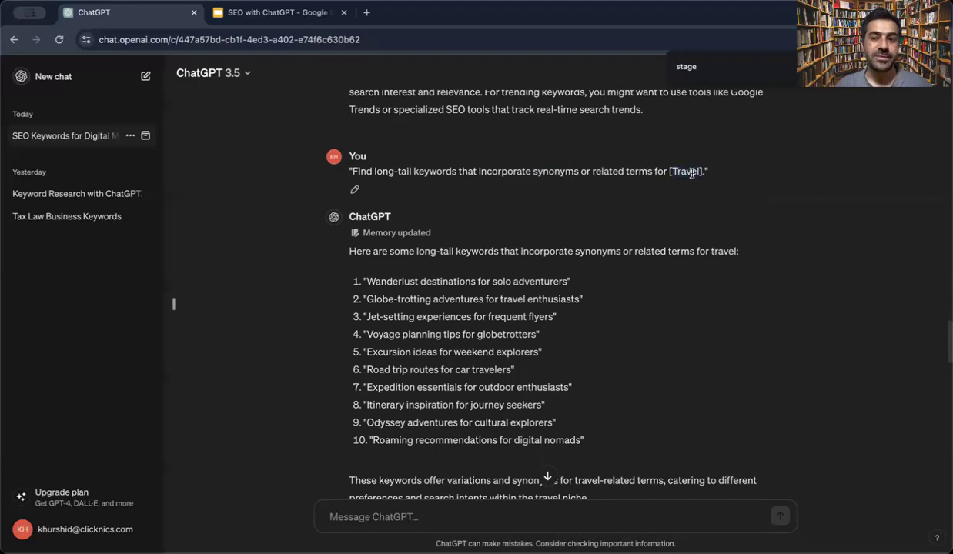
pyautogui.click(577, 202)
pyautogui.scroll(-2, 508, 272)
pyautogui.scroll(1, 585, 208)
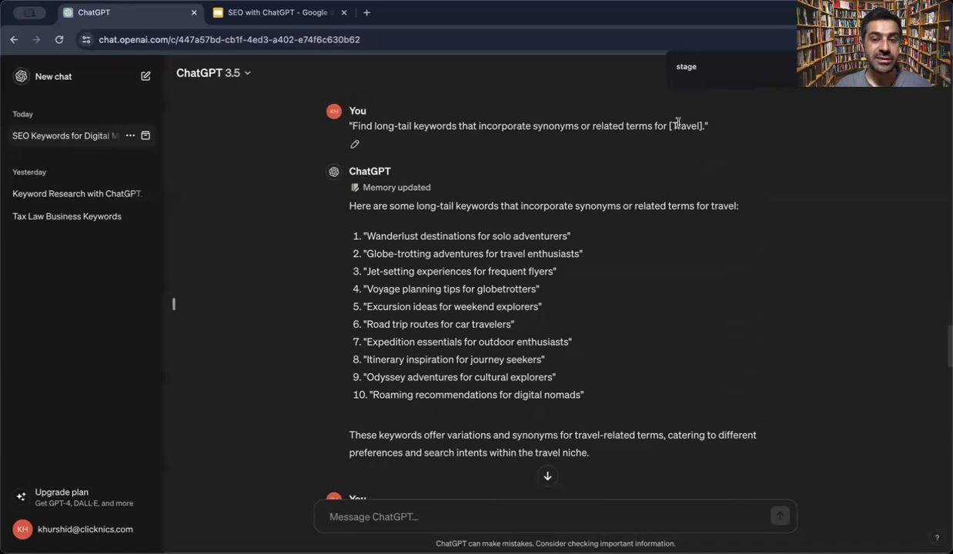
pyautogui.doubleClick(539, 127)
pyautogui.click(556, 126)
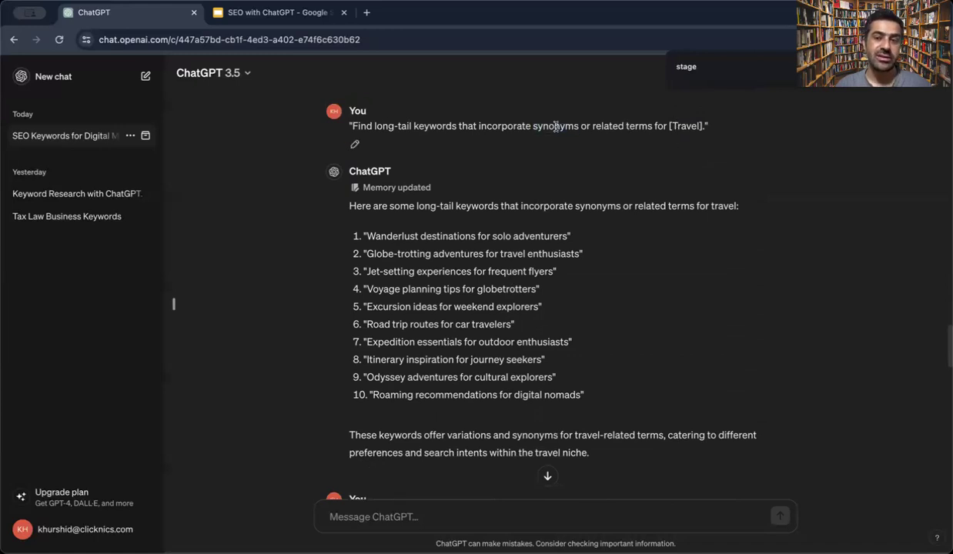
# Review the generated travel keywords, highlighting entries such as "Excursion ideas for weekend explorers" and "Road trip routes for car travelers"
pyautogui.doubleClick(544, 235)
pyautogui.click(544, 234)
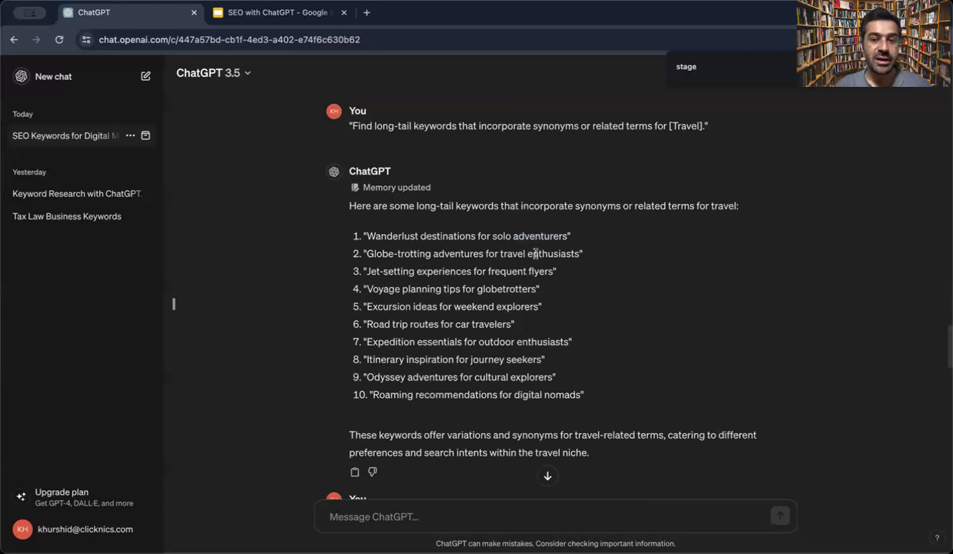
pyautogui.doubleClick(539, 271)
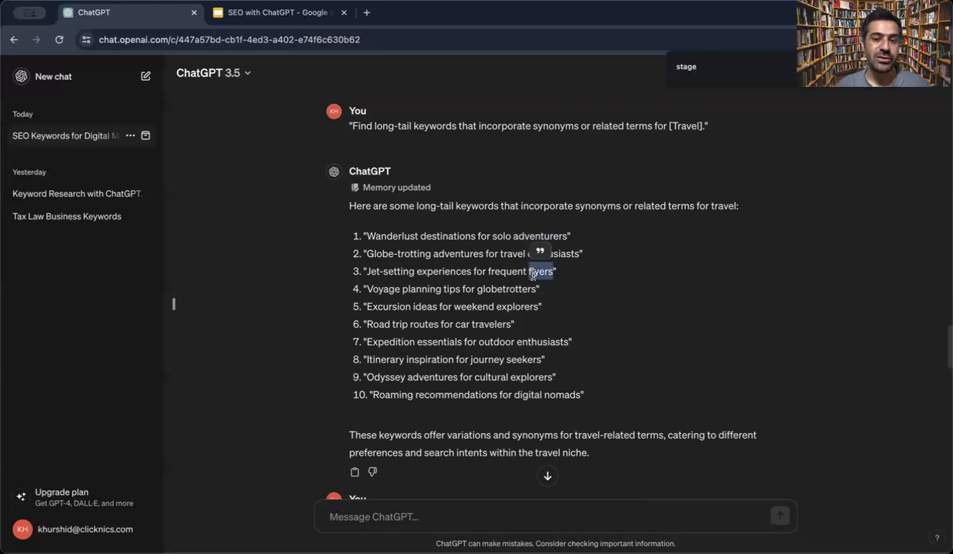
pyautogui.tripleClick(500, 306)
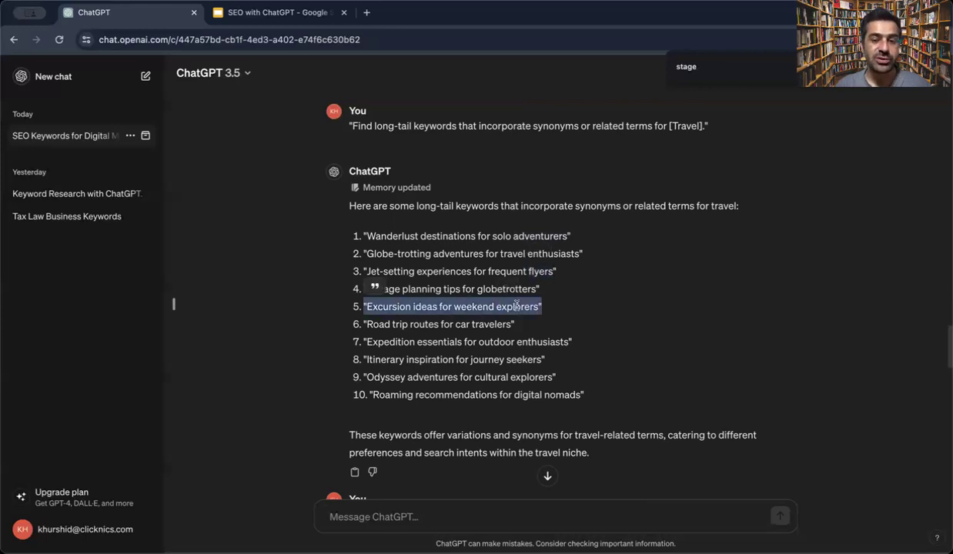
pyautogui.doubleClick(553, 393)
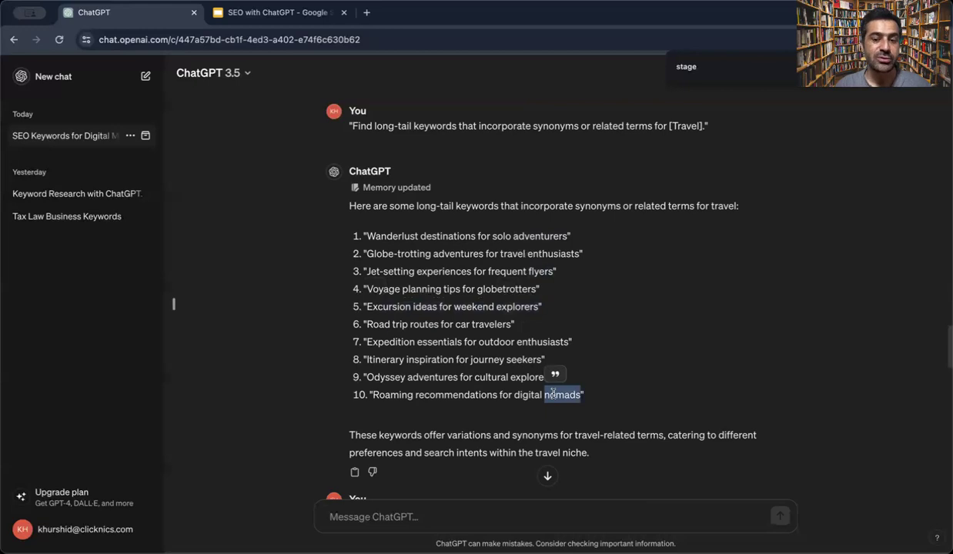
pyautogui.click(552, 394)
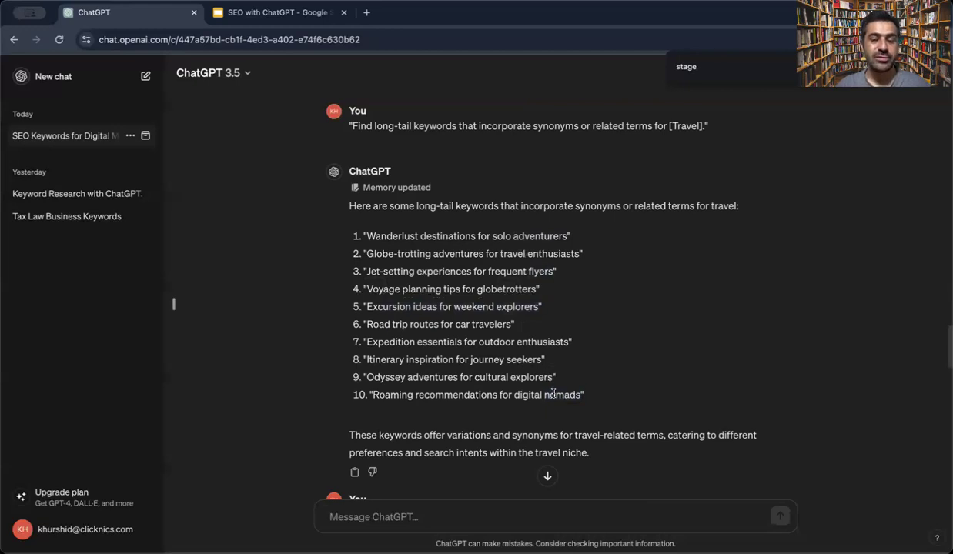
pyautogui.doubleClick(387, 395)
pyautogui.click(387, 395)
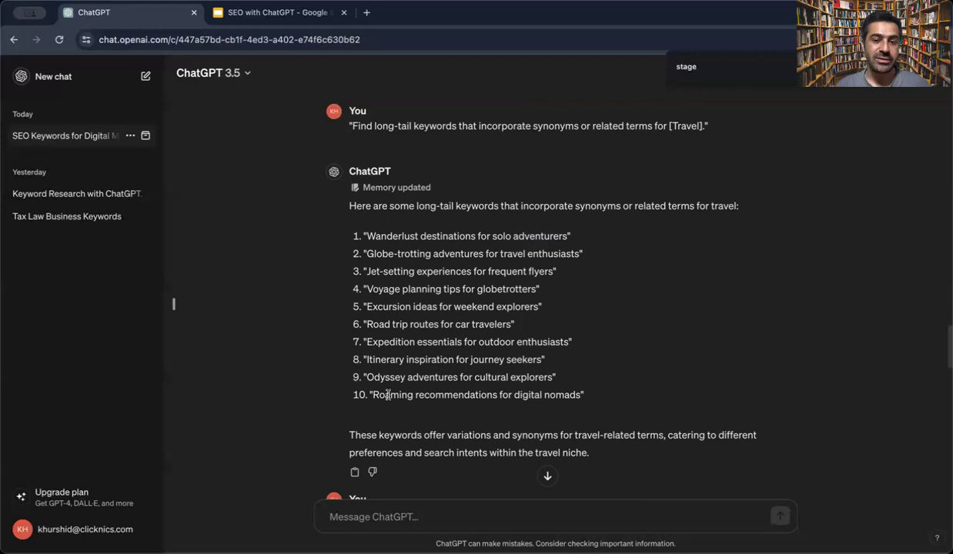
pyautogui.moveTo(367, 324); pyautogui.dragTo(512, 324)
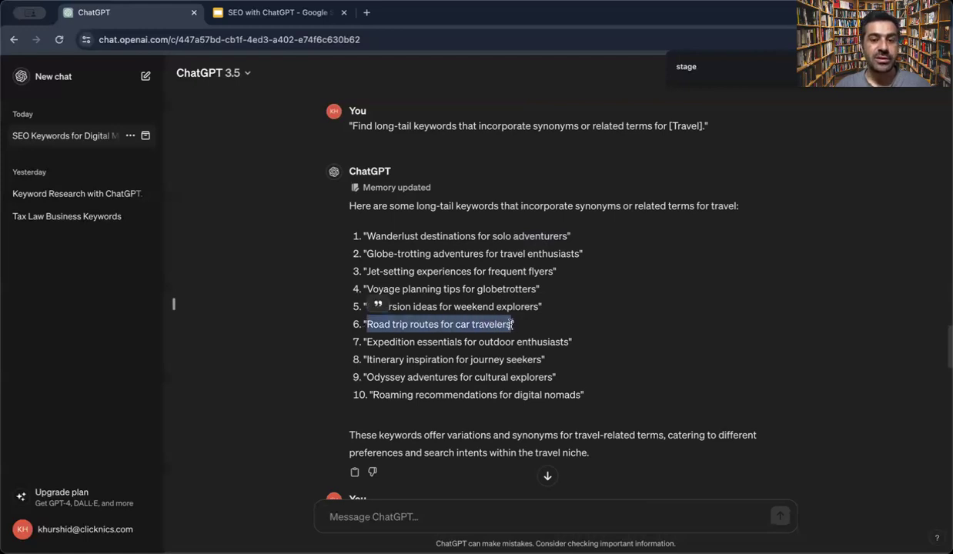
pyautogui.click(512, 325)
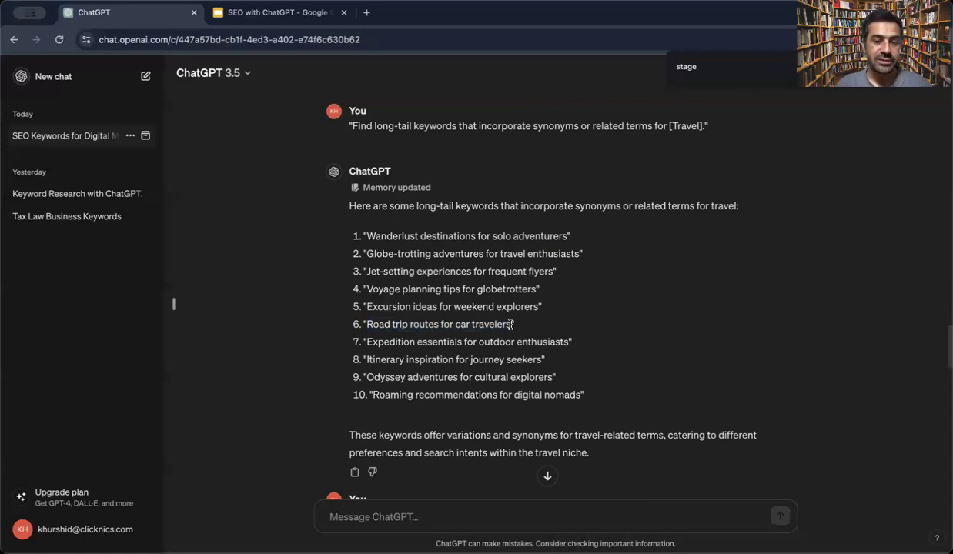
# Examine the Plumbing Services customer journey prompt and highlight the Awareness and Consideration stages with their keywords in the answer
pyautogui.scroll(-10, 512, 325)
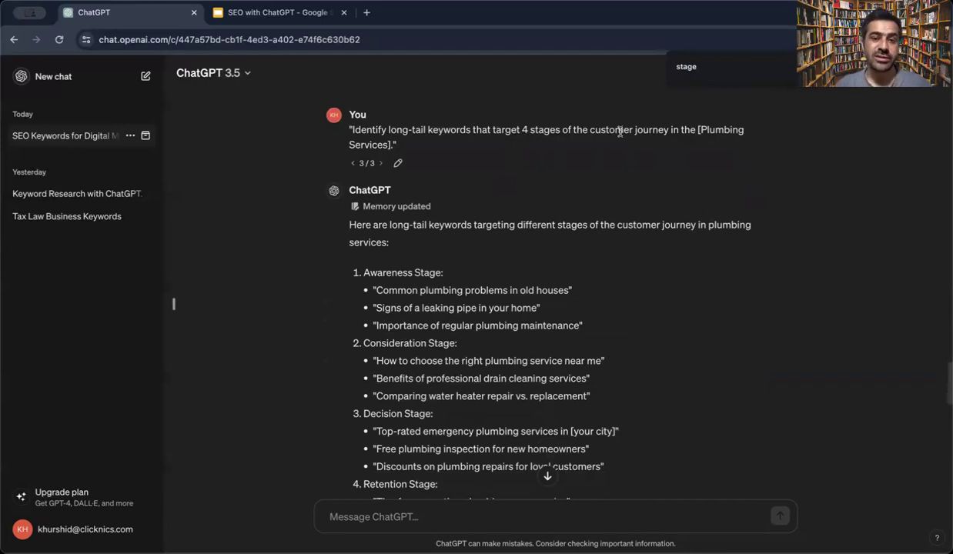
pyautogui.scroll(-3, 620, 132)
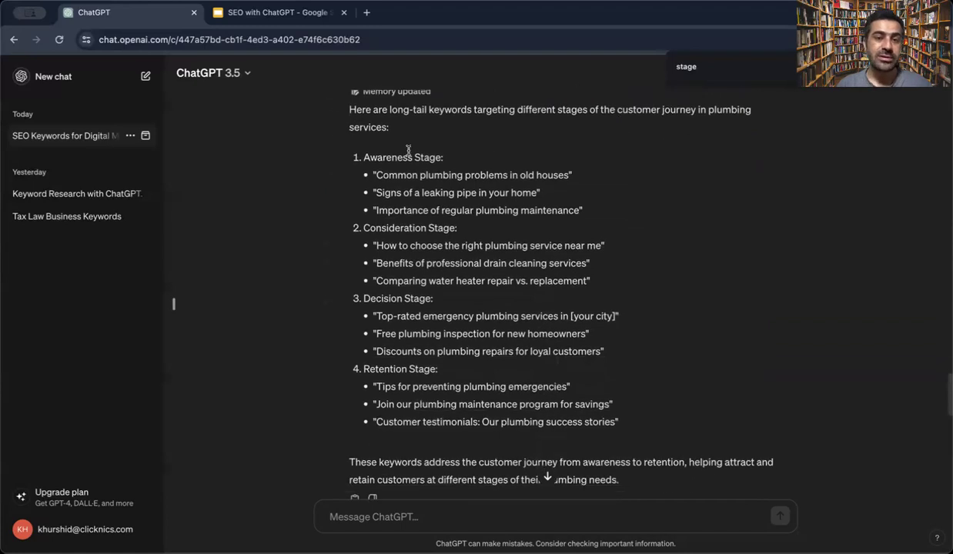
pyautogui.moveTo(362, 158); pyautogui.dragTo(434, 152)
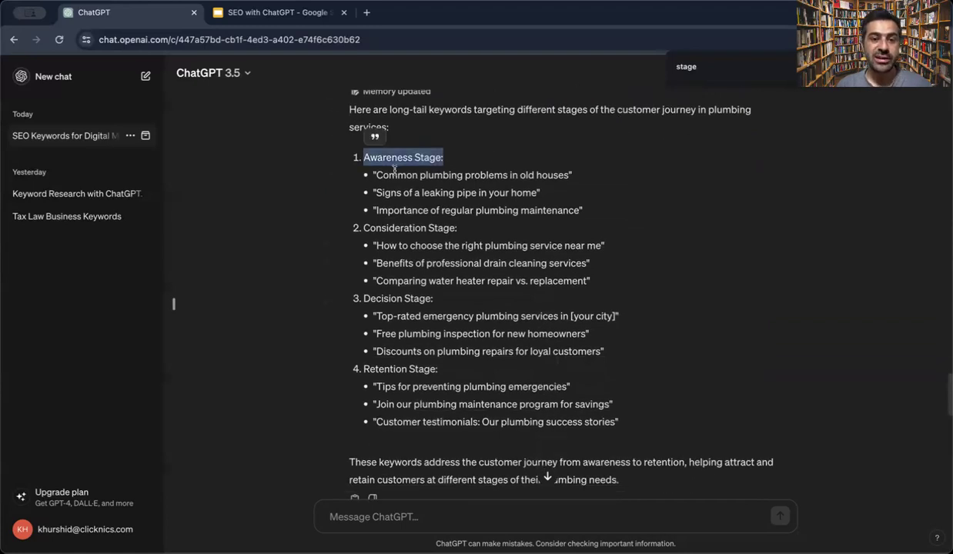
pyautogui.click(370, 176)
pyautogui.moveTo(372, 176); pyautogui.dragTo(579, 206)
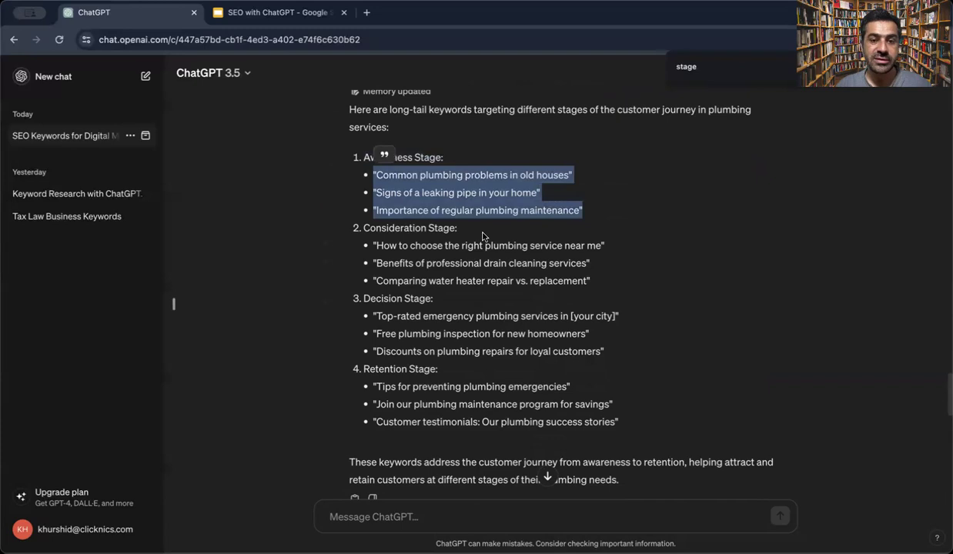
pyautogui.moveTo(362, 231); pyautogui.dragTo(507, 227)
pyautogui.moveTo(374, 244); pyautogui.dragTo(590, 270)
pyautogui.click(590, 270)
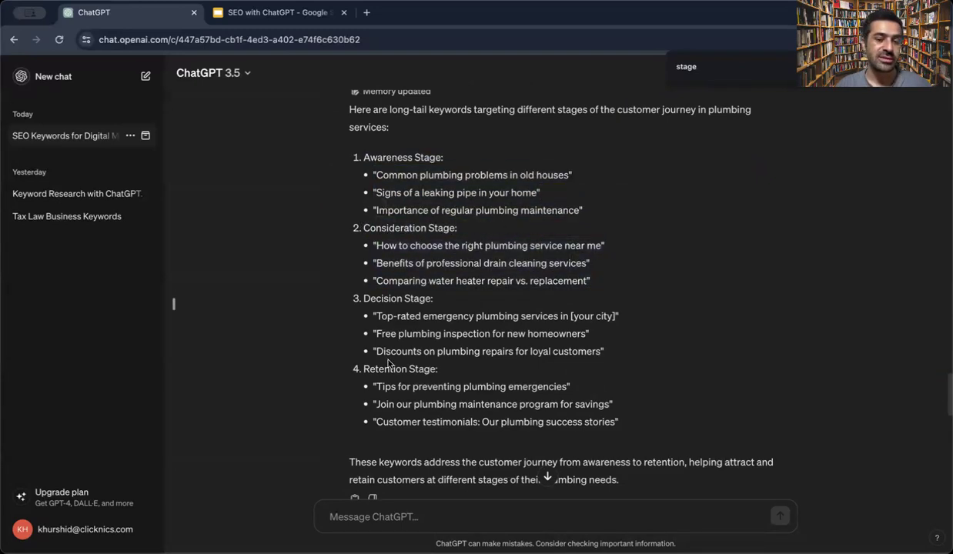
# Review the Decision and Retention stages of the plumbing answer, highlighting the stage names, the retention keywords and "plumbing" in the introduction
pyautogui.doubleClick(384, 299)
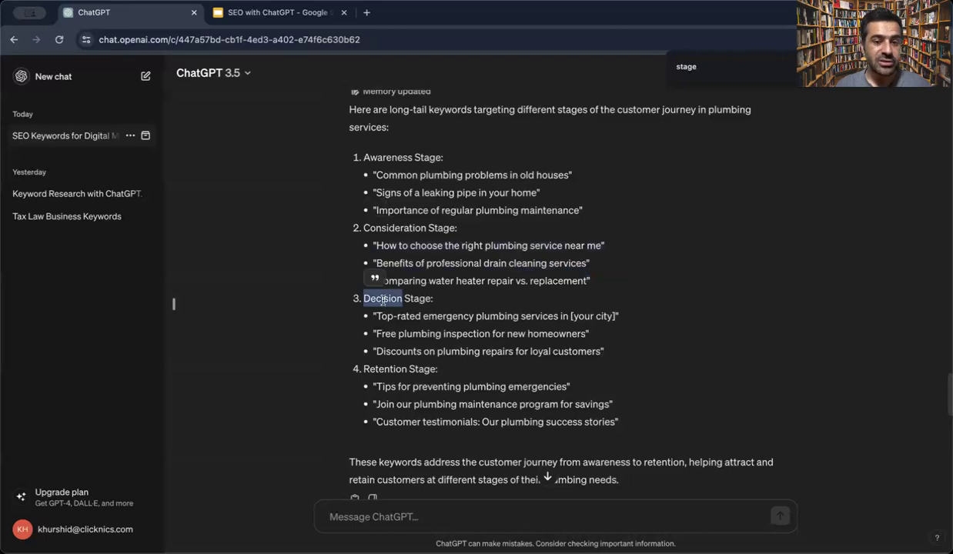
pyautogui.doubleClick(393, 370)
pyautogui.click(393, 370)
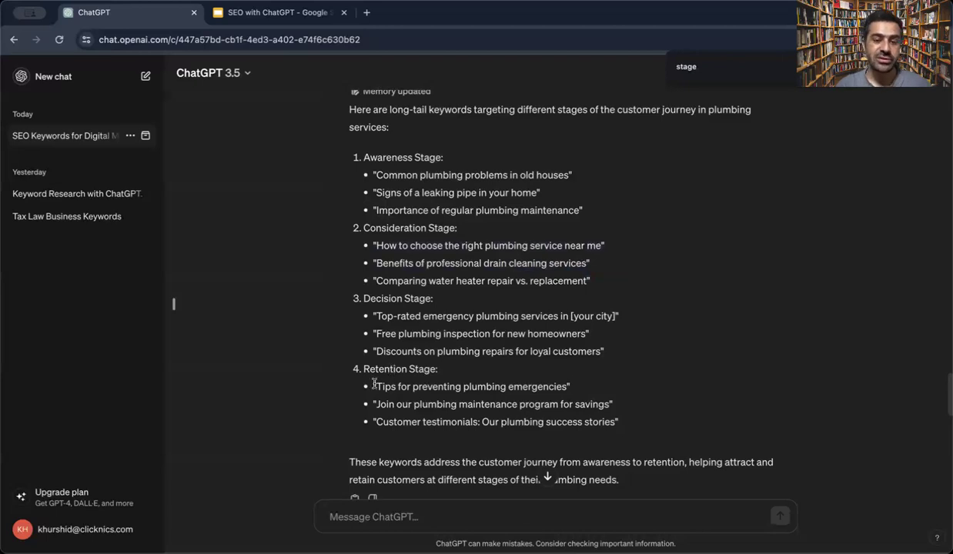
pyautogui.moveTo(373, 386); pyautogui.dragTo(627, 426)
pyautogui.click(628, 426)
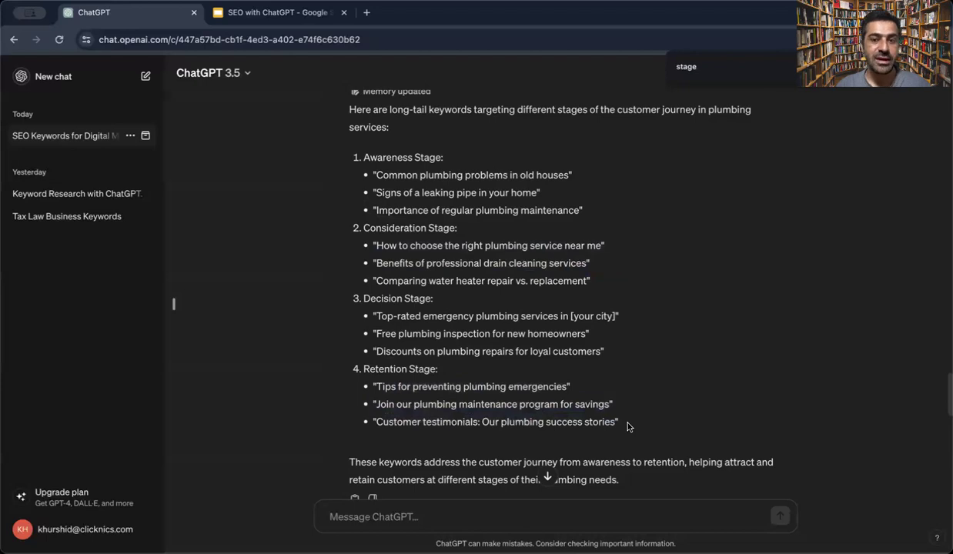
pyautogui.doubleClick(724, 110)
pyautogui.click(724, 110)
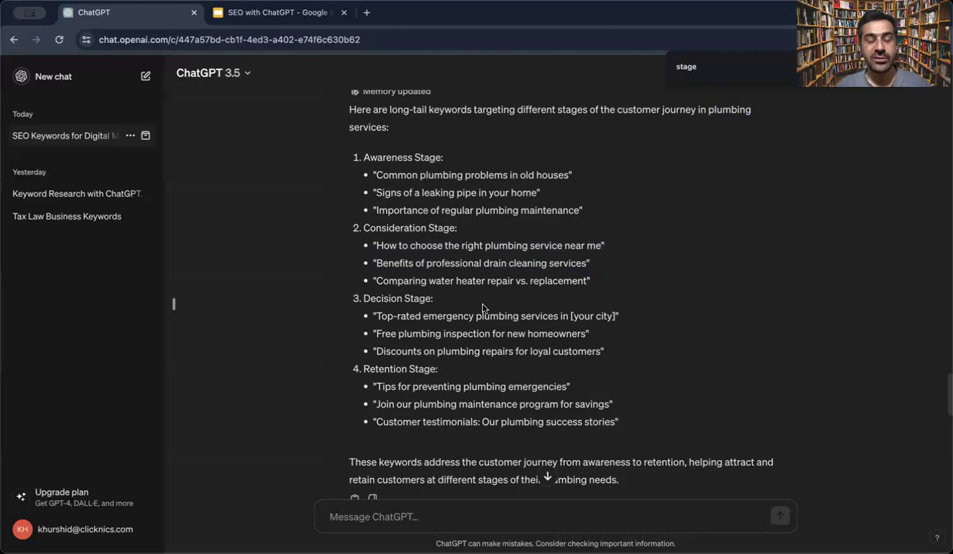
# Examine the Gardening prompt and answer, highlighting the topic, the 'how-to' and 'best' modifiers and "Review of garden hose reels for easy watering"
pyautogui.scroll(-1, 483, 309)
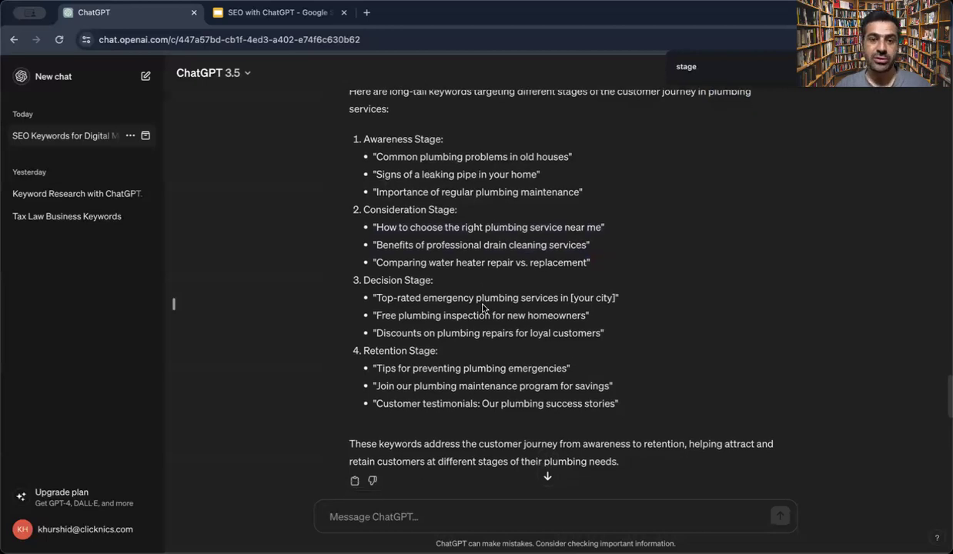
pyautogui.scroll(-8, 483, 308)
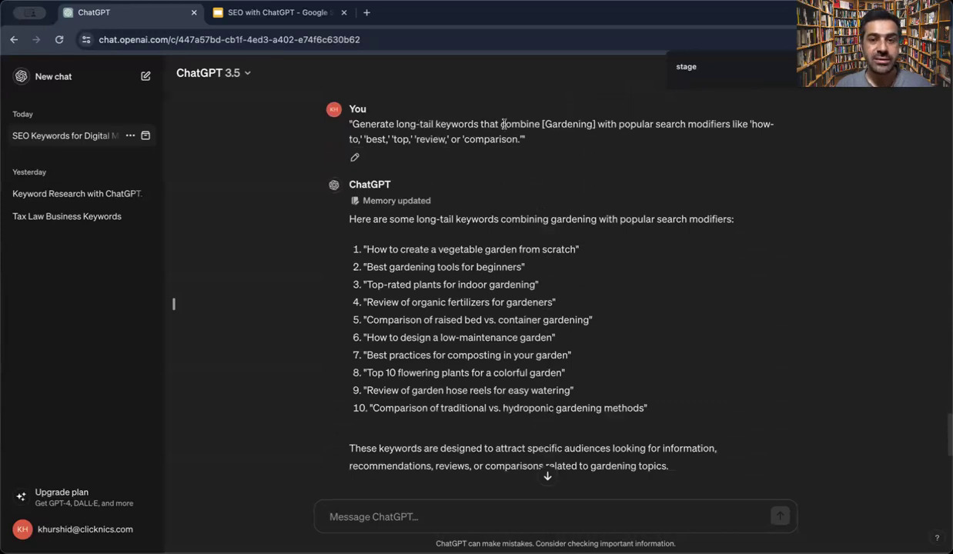
pyautogui.doubleClick(573, 124)
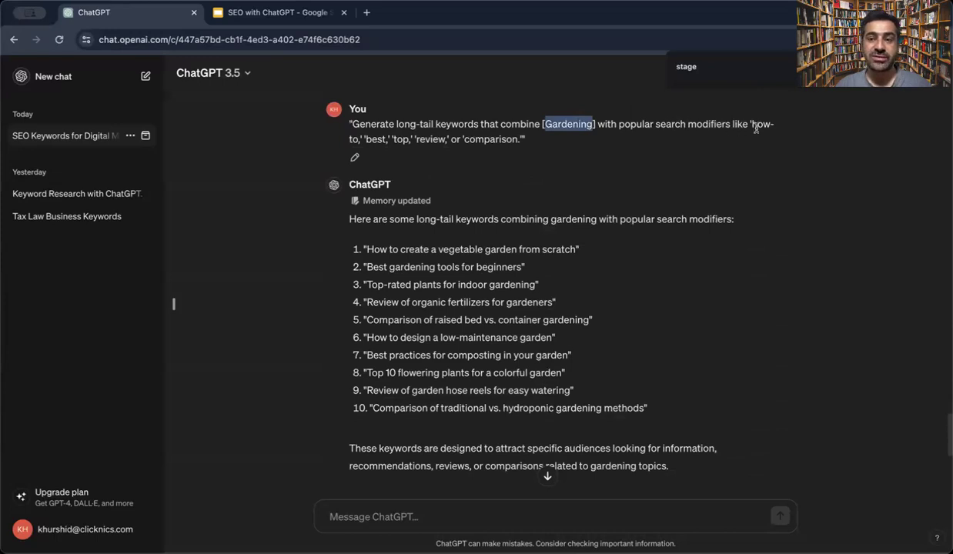
pyautogui.moveTo(359, 141); pyautogui.dragTo(750, 124)
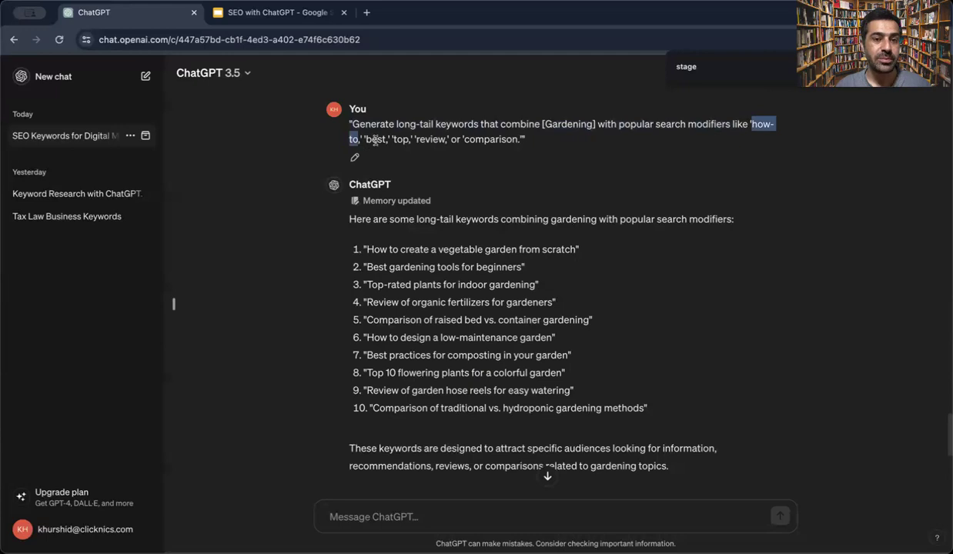
pyautogui.doubleClick(377, 140)
pyautogui.click(376, 141)
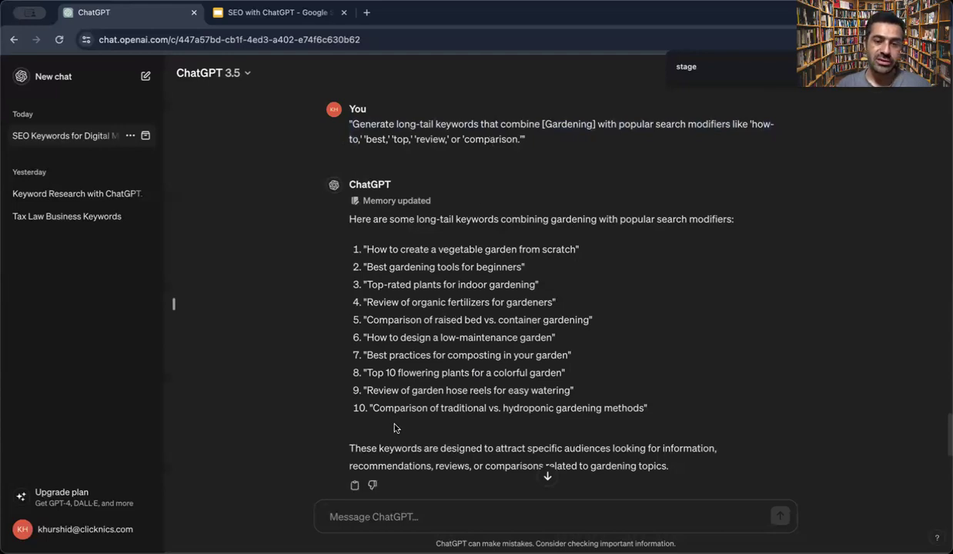
pyautogui.moveTo(367, 390); pyautogui.dragTo(571, 392)
pyautogui.click(571, 392)
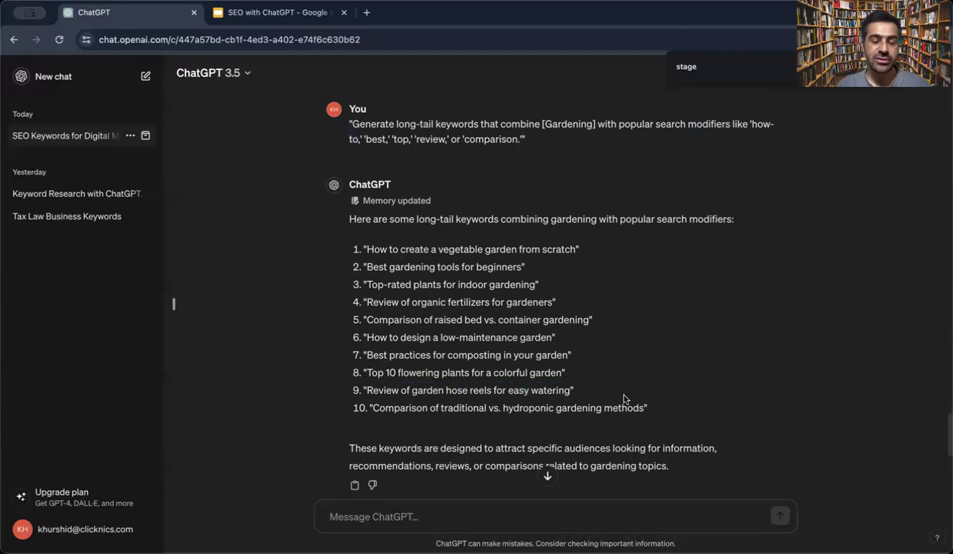
# Examine the Personal Finance prompt about improving organic search traffic, highlighting the whole prompt and its bracketed topic
pyautogui.scroll(-5, 624, 399)
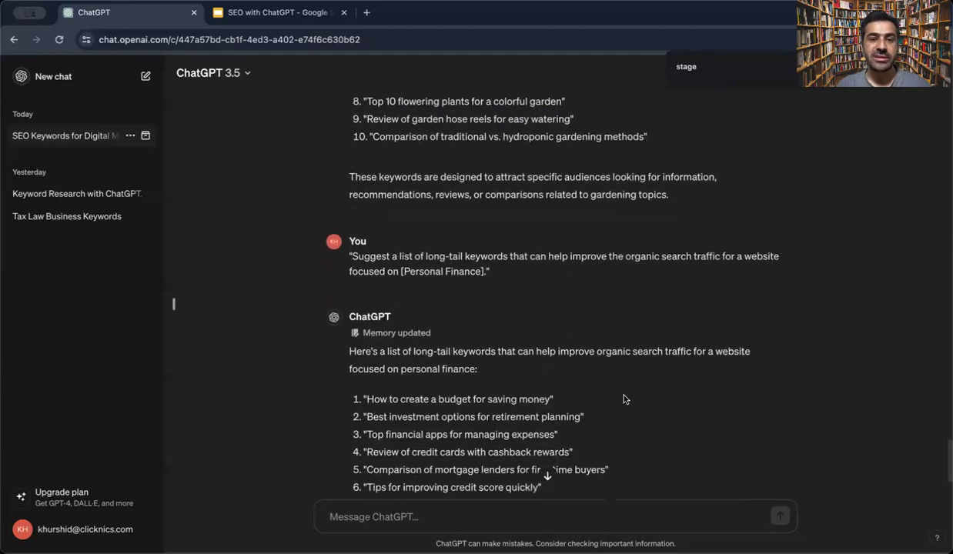
pyautogui.scroll(-1, 625, 398)
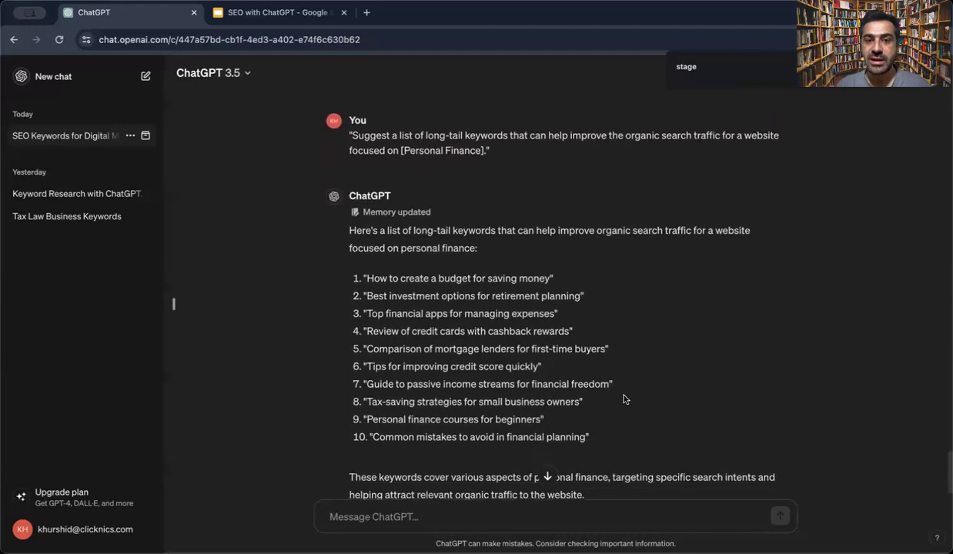
pyautogui.tripleClick(389, 136)
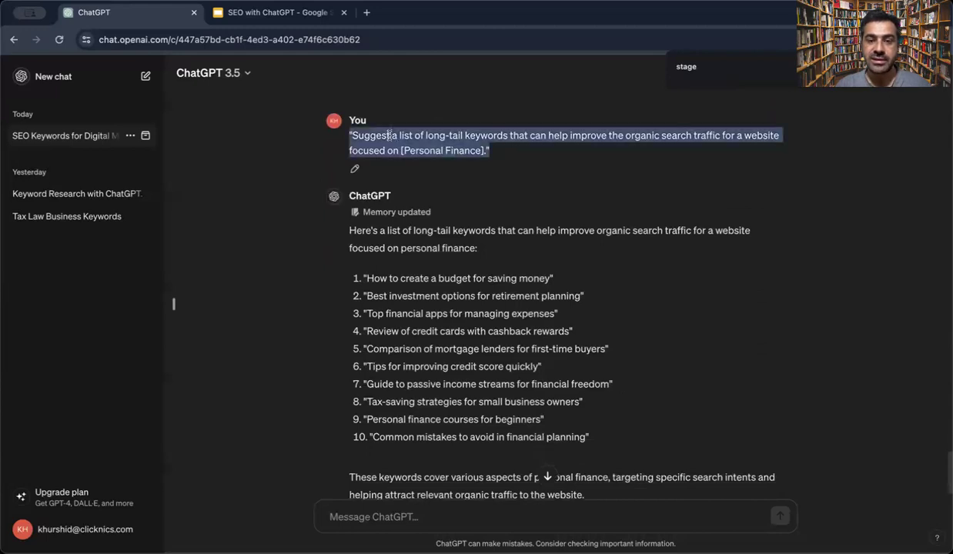
pyautogui.click(389, 136)
pyautogui.scroll(-2, 389, 137)
pyautogui.scroll(2, 389, 138)
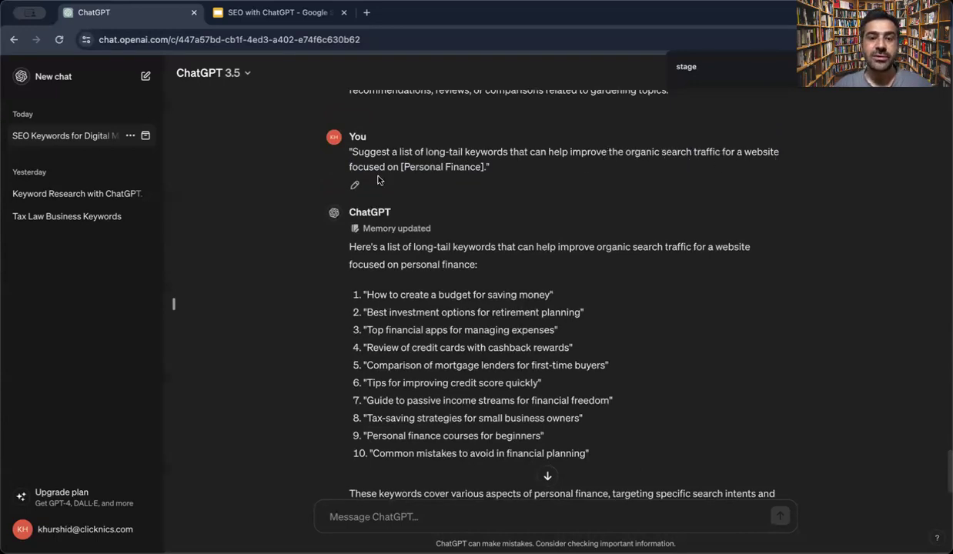
pyautogui.moveTo(401, 167); pyautogui.dragTo(483, 167)
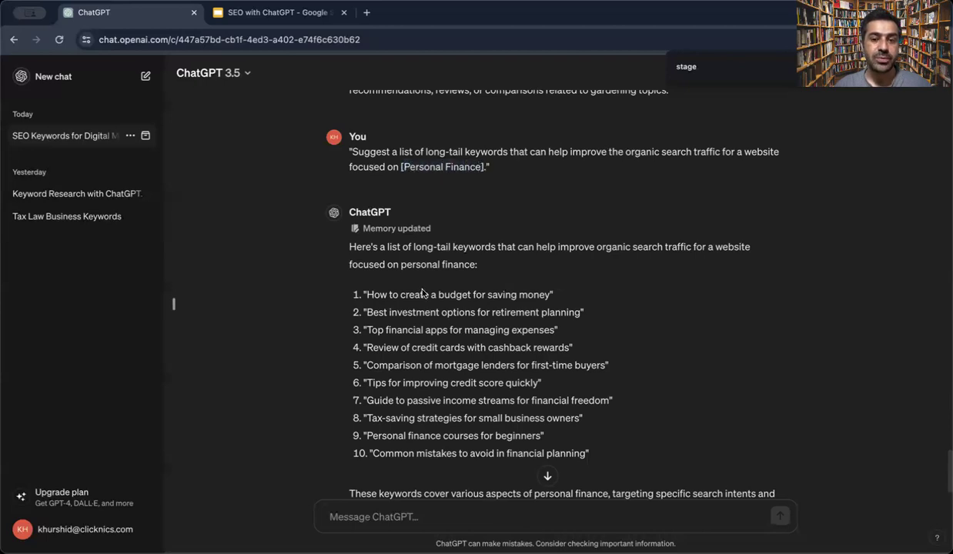
# Review the Personal Finance keyword list, and switch to the "SEO with ChatGPT" presentation in Google Slides to show the Long-tail Keywords slide
pyautogui.scroll(-2, 427, 308)
pyautogui.scroll(2, 420, 342)
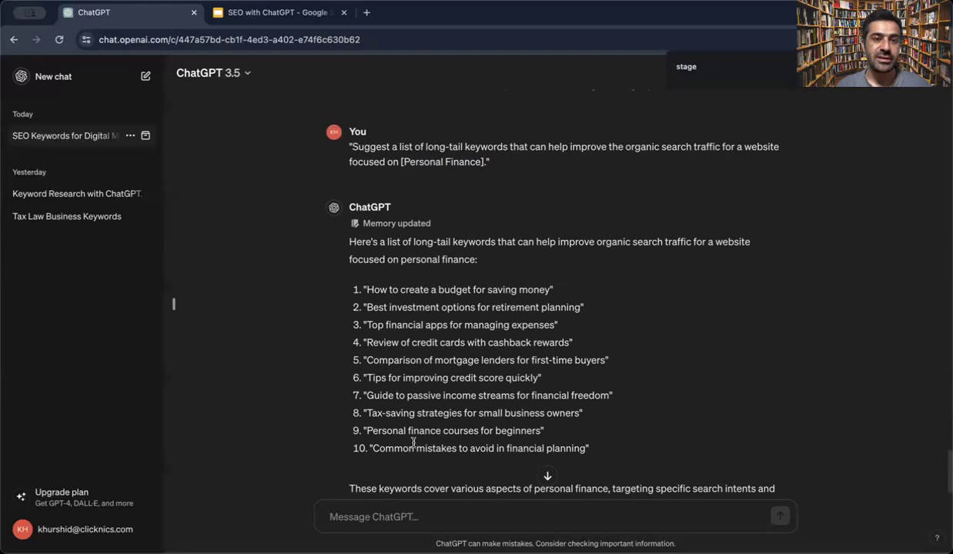
pyautogui.click(276, 25)
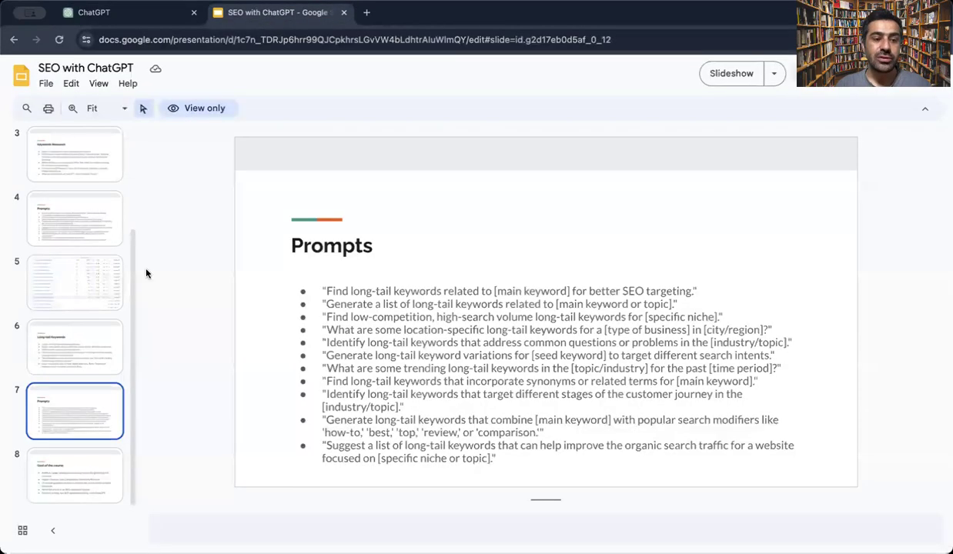
pyautogui.click(97, 359)
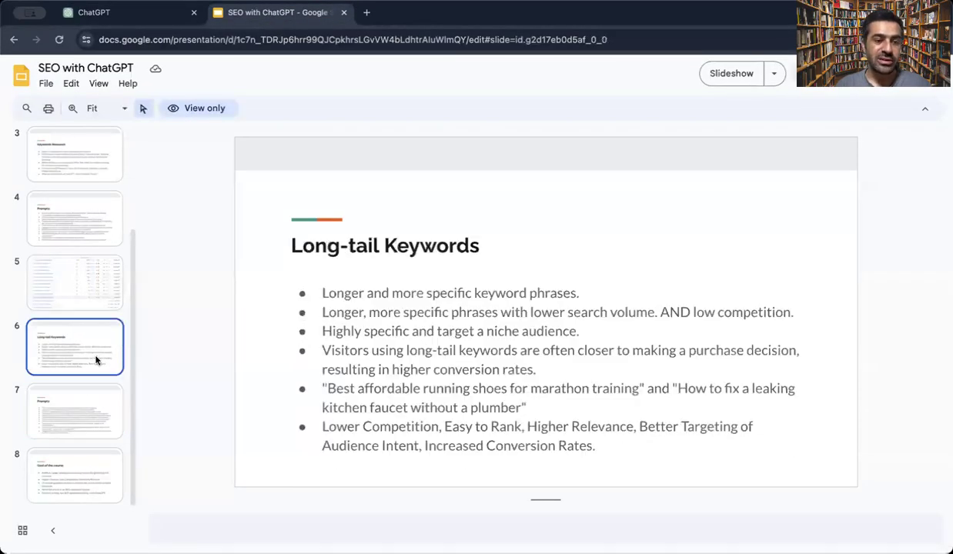
# Review the "Goal of the course" slide, highlighting the bullets on optimization guidance, writing the article in an "SEO-optimized manner" and writing with ChatGPT
pyautogui.press('Down')
pyautogui.press('Down')
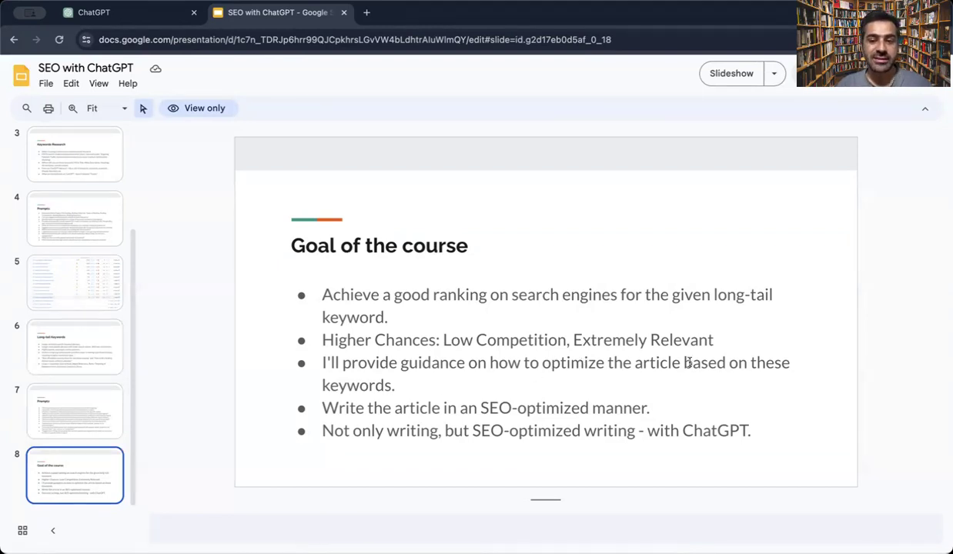
pyautogui.moveTo(396, 384); pyautogui.dragTo(325, 364)
pyautogui.click(335, 362)
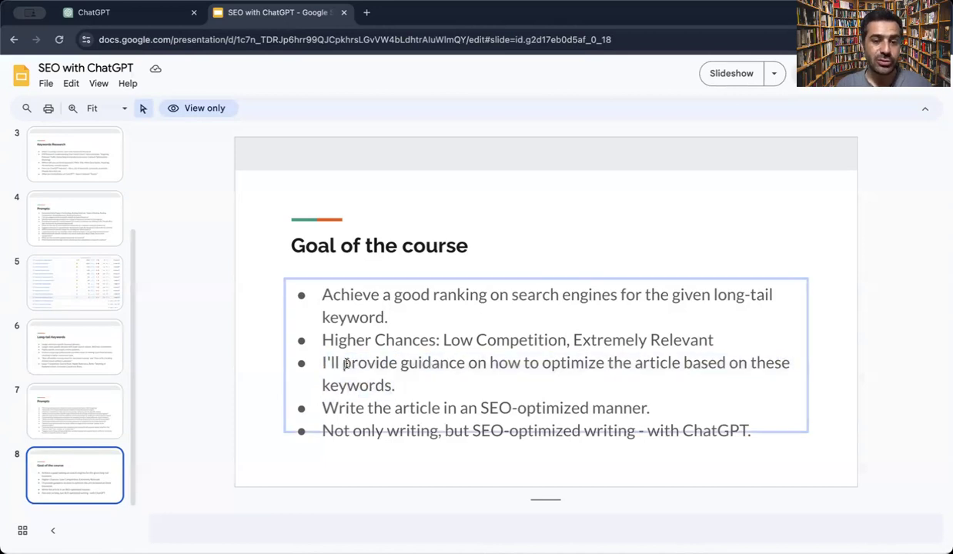
pyautogui.tripleClick(395, 408)
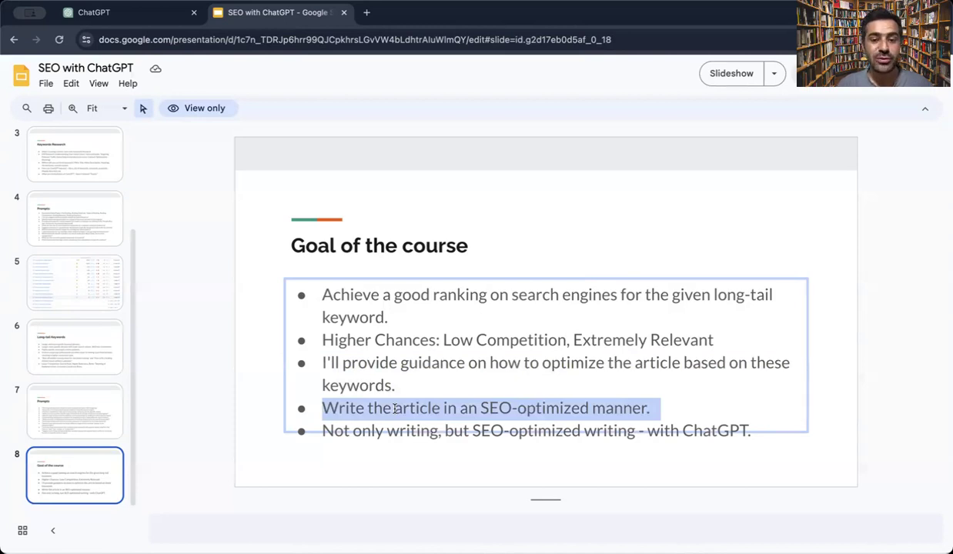
pyautogui.click(482, 406)
pyautogui.moveTo(481, 406); pyautogui.dragTo(644, 407)
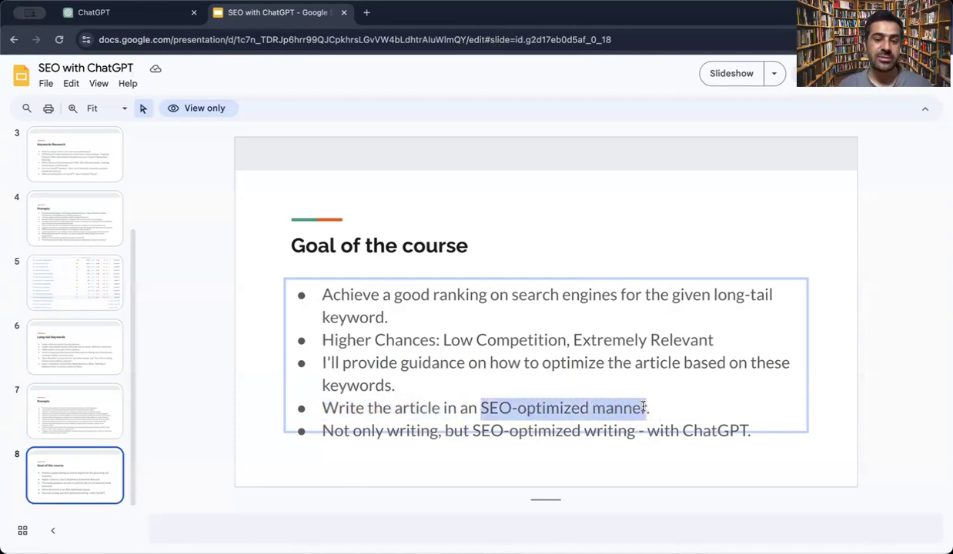
pyautogui.click(642, 407)
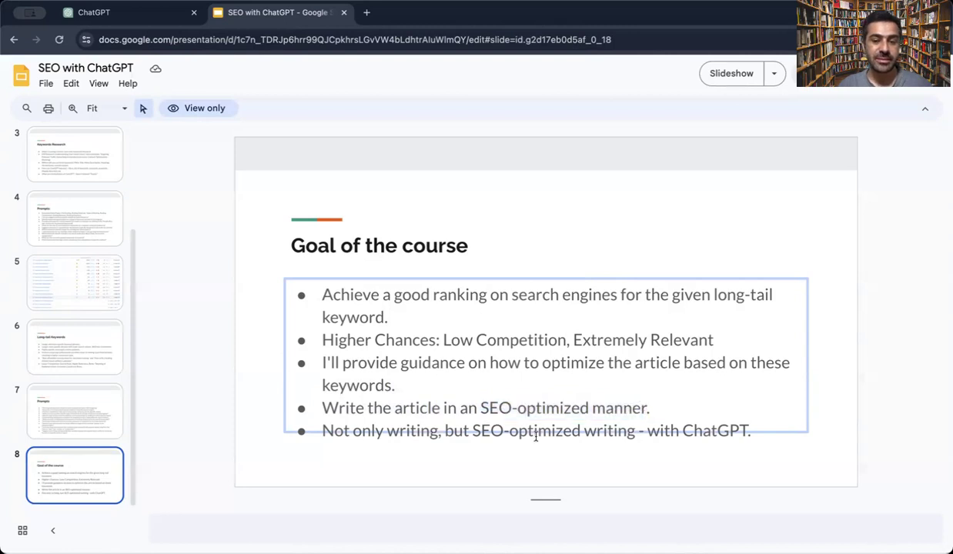
pyautogui.tripleClick(687, 429)
pyautogui.click(687, 428)
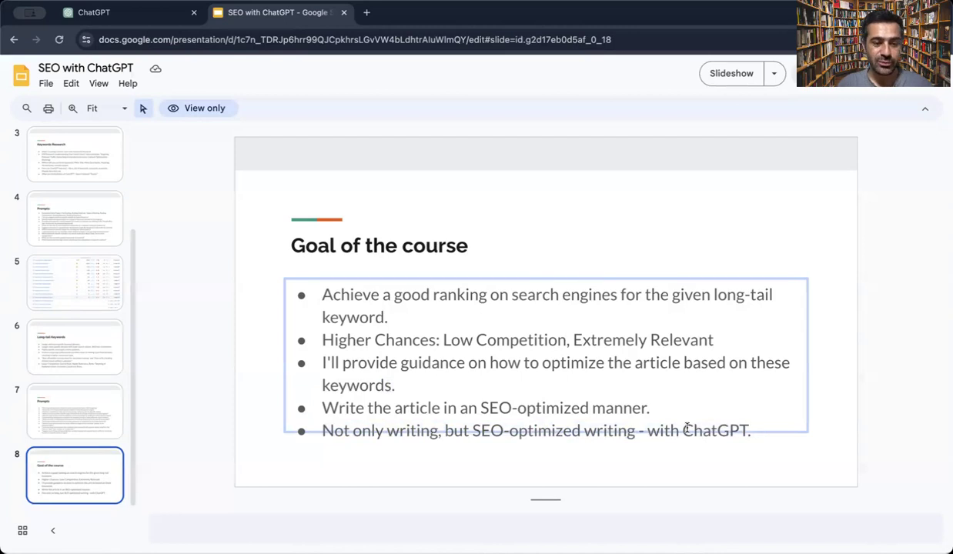